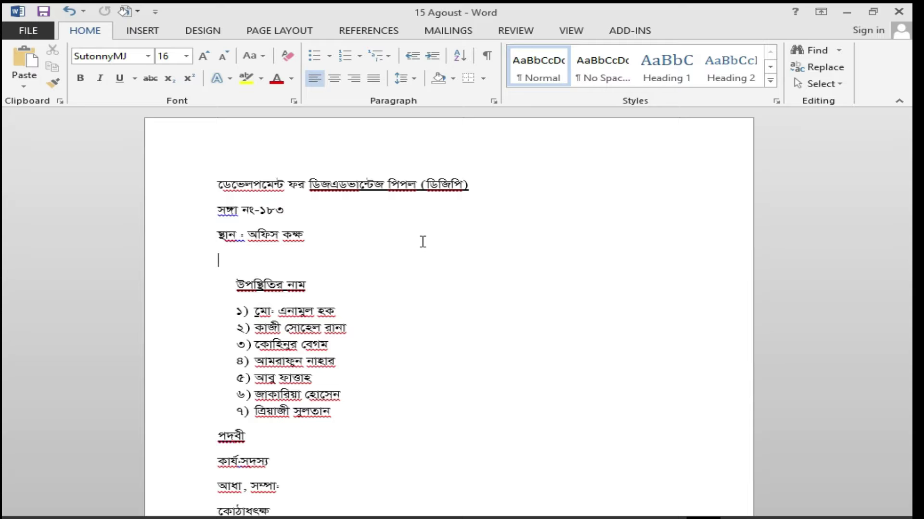
Step: Minimize the 15 Agoust Word document to reveal the desktop
left_click(846, 12)
Step: Refresh the desktop, then open the Final Video folder and minimize it
right_click(440, 46)
right_click(503, 87)
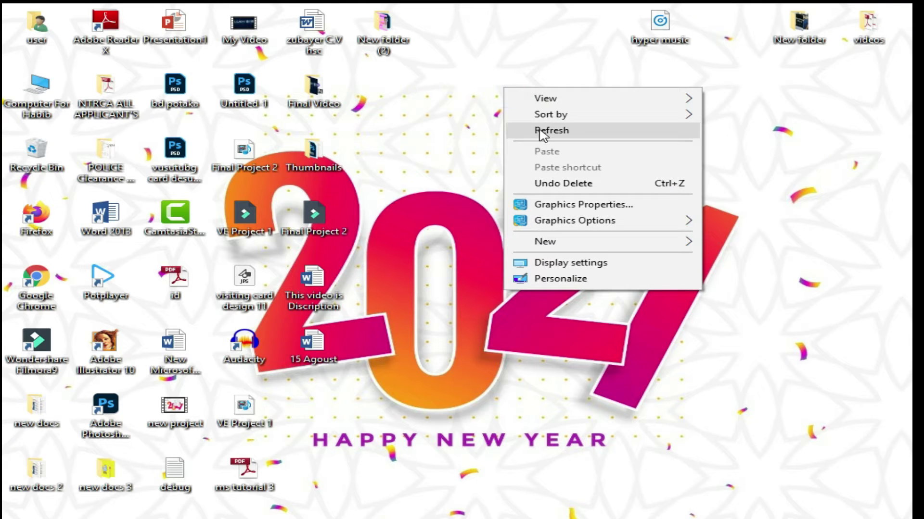
left_click(540, 131)
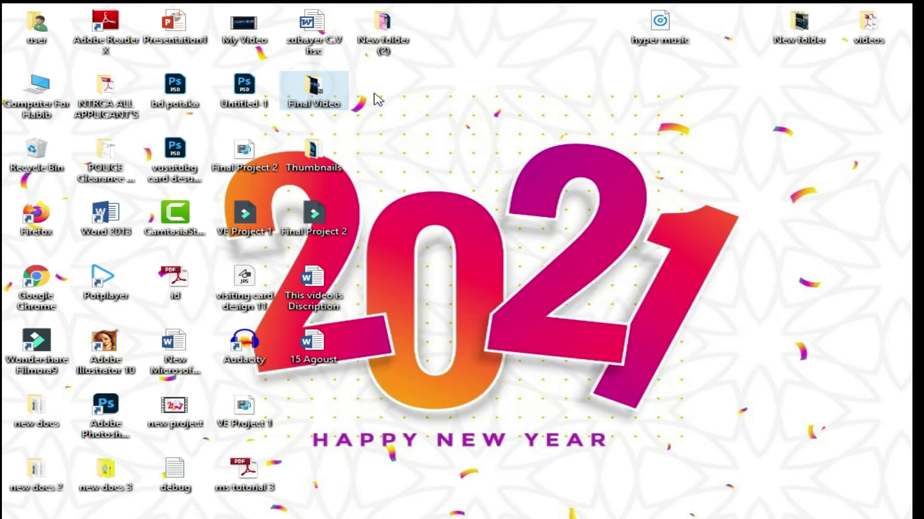
double_click(332, 107)
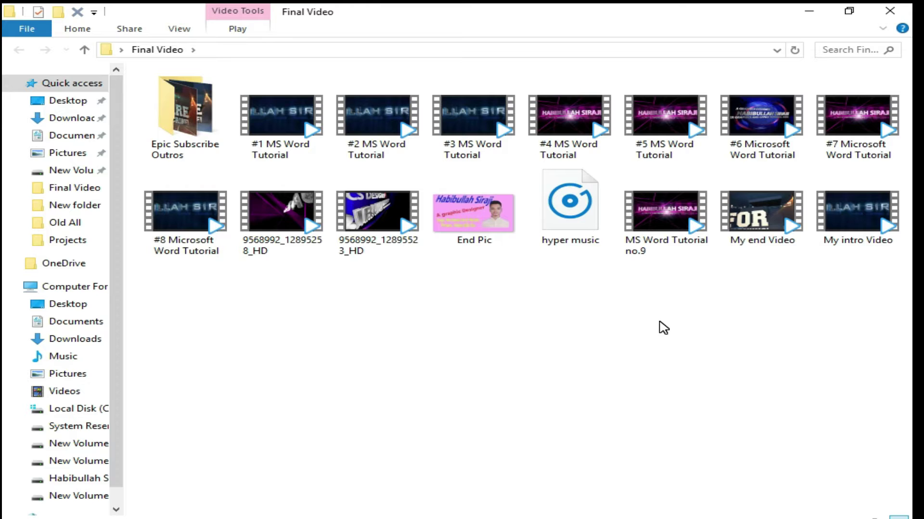
left_click(808, 10)
Step: Refresh the desktop again and reopen the 15 Agoust document in Word
right_click(507, 212)
left_click(517, 252)
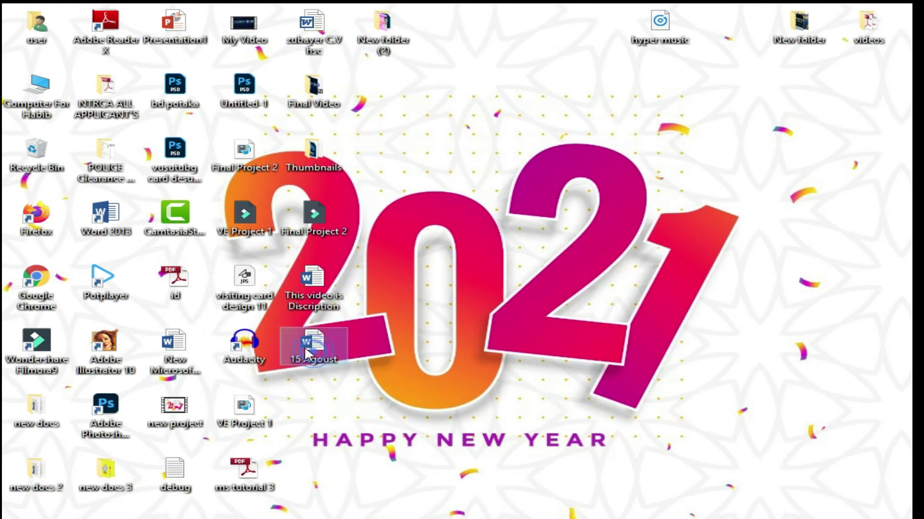
double_click(336, 346)
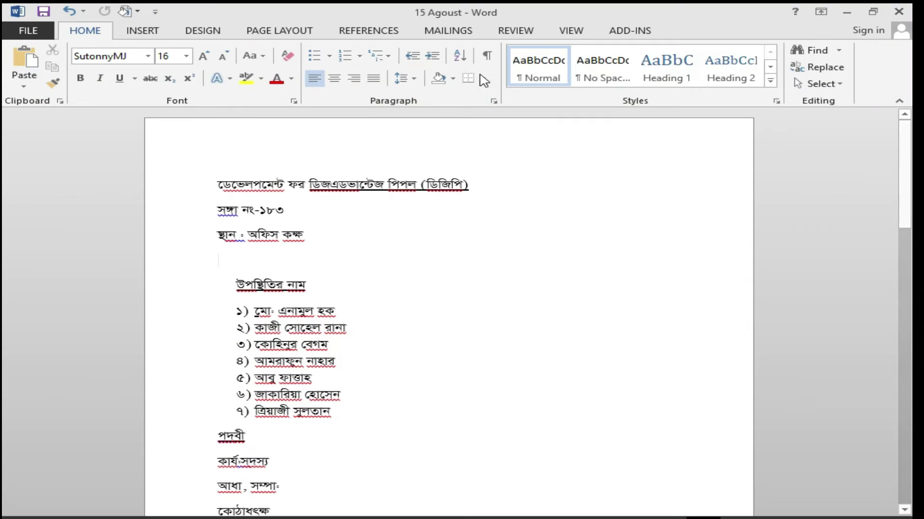
Step: Scroll down the minutes and back to the top, then show the Insert ribbon
mouse_move(905, 161)
left_mouse_down()
mouse_move(837, 406)
mouse_move(872, 148)
left_mouse_up()
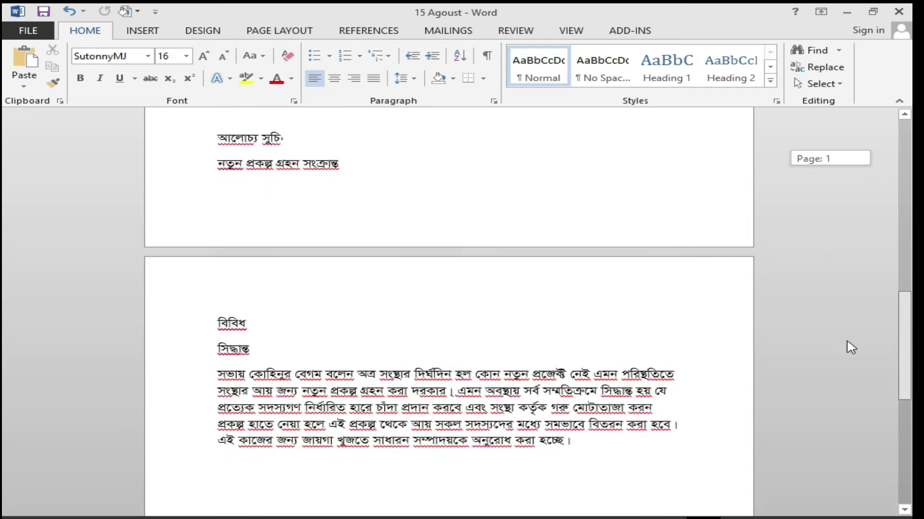
left_click_drag(872, 149, 456, 231)
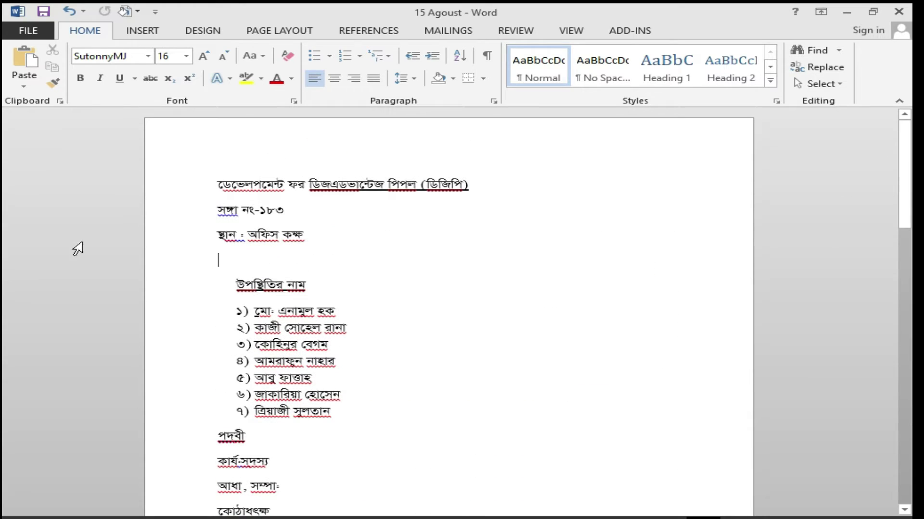
left_click(143, 31)
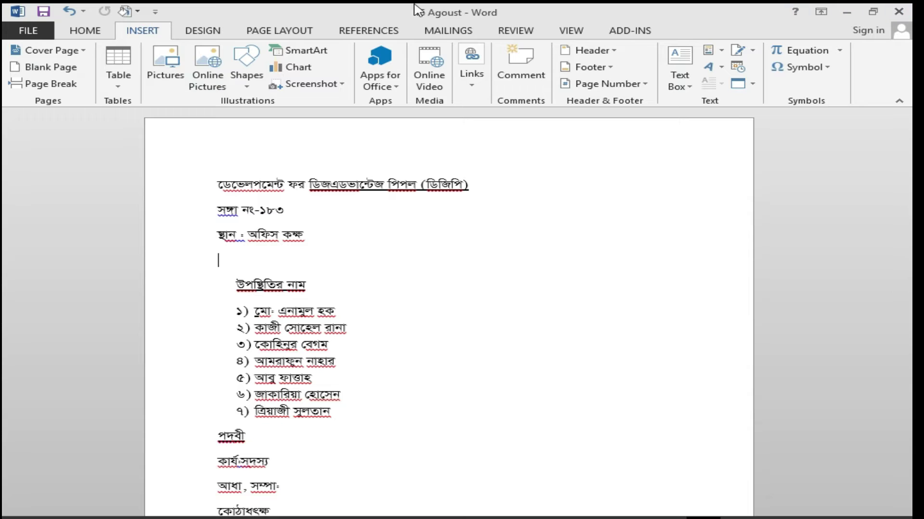
Step: Insert an empty 3-column, 4-row table below the venue line and select its first rows
left_click(118, 84)
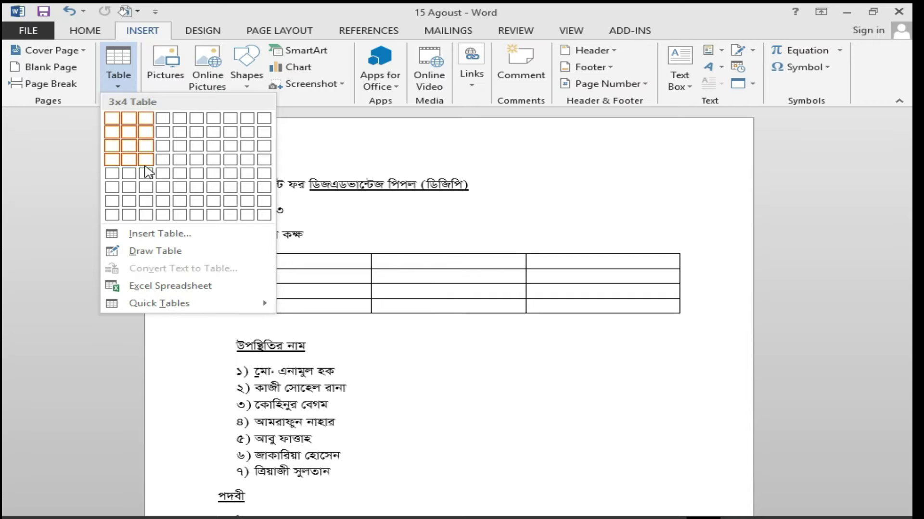
left_click(145, 162)
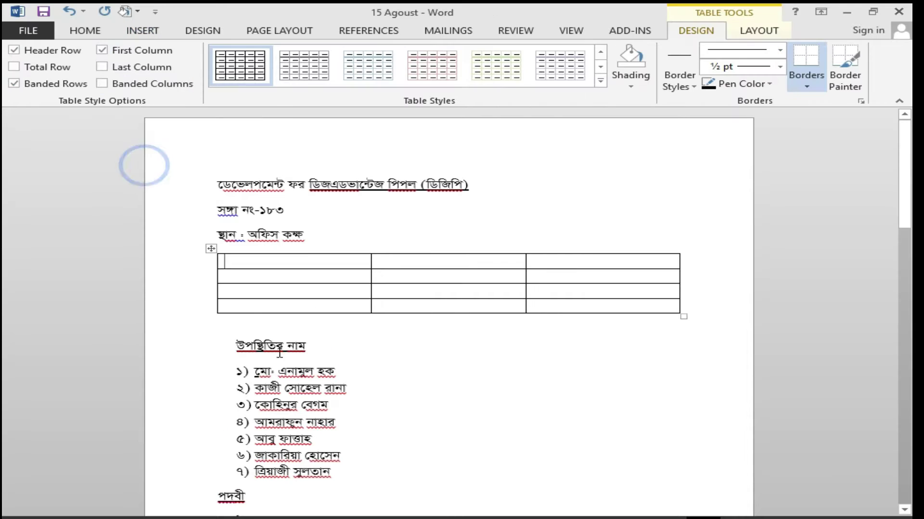
left_click(206, 263)
left_click(232, 260)
left_click(402, 258)
left_click(303, 262)
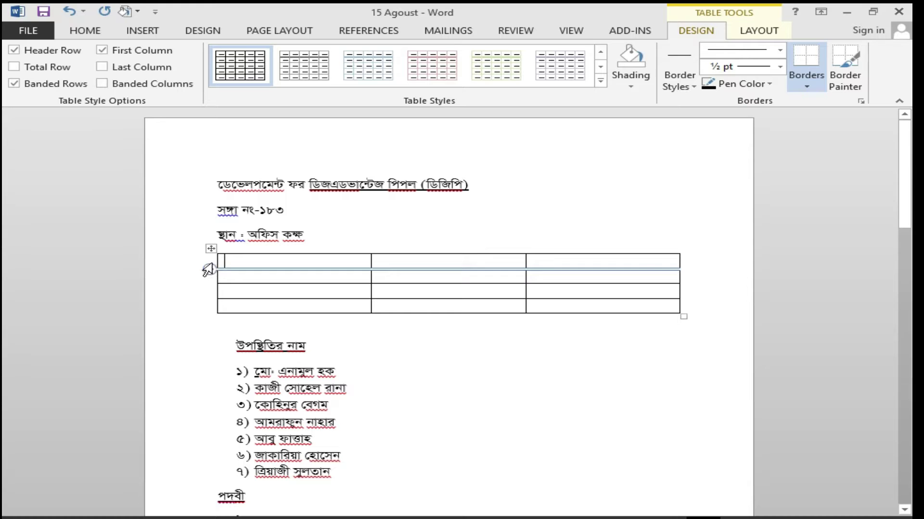
left_click_drag(208, 264, 684, 272)
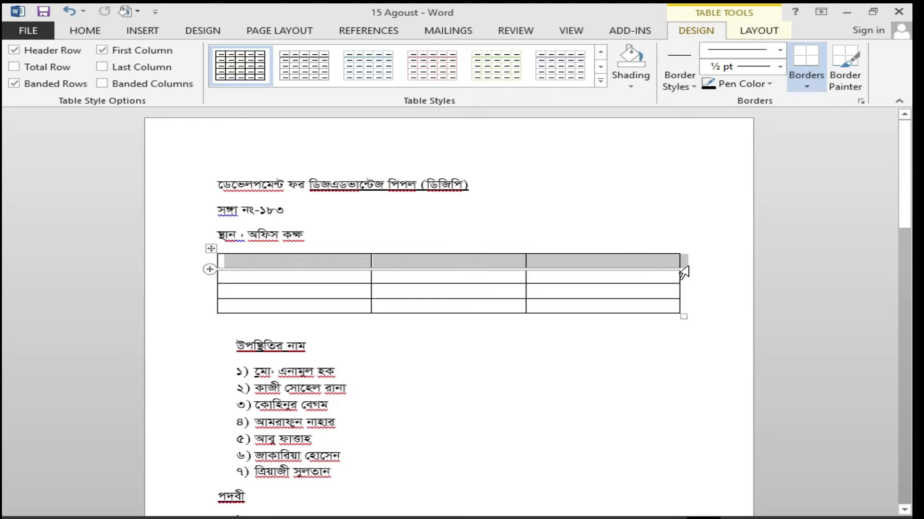
left_click(233, 266)
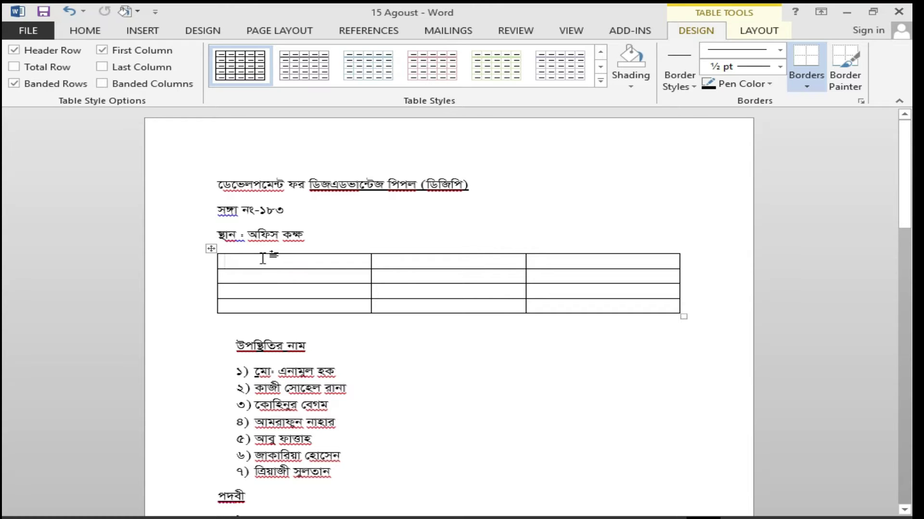
Step: Move through the table's columns and cells, then select the entire table
left_click(264, 251)
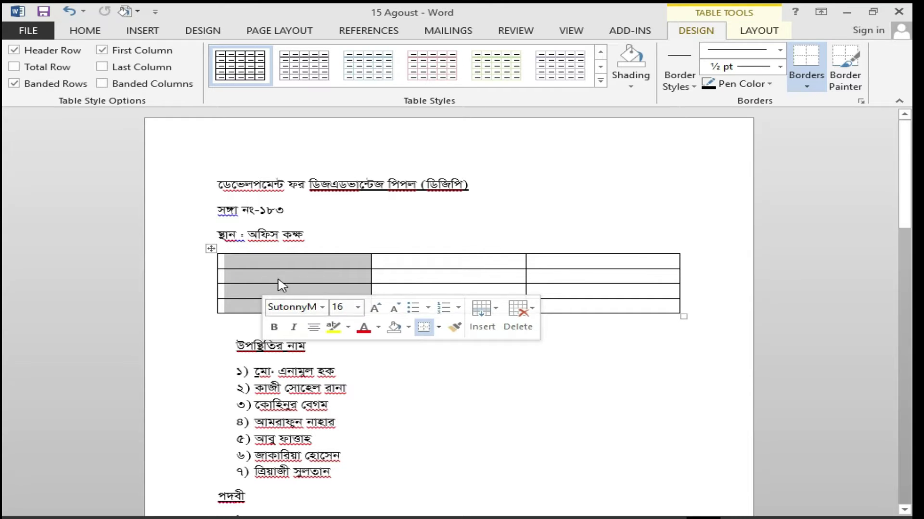
left_click(279, 275)
mouse_move(244, 252)
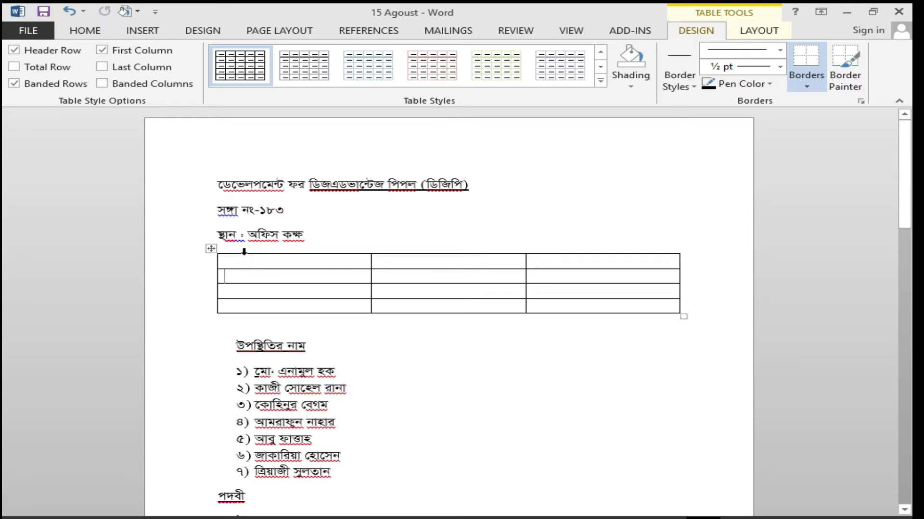
left_click(246, 262)
left_click(245, 277)
left_click(247, 264)
left_click(251, 284)
left_click(247, 269)
left_click(250, 294)
left_click(303, 262)
left_click(413, 261)
left_click(570, 260)
left_click(371, 255)
left_click(211, 248)
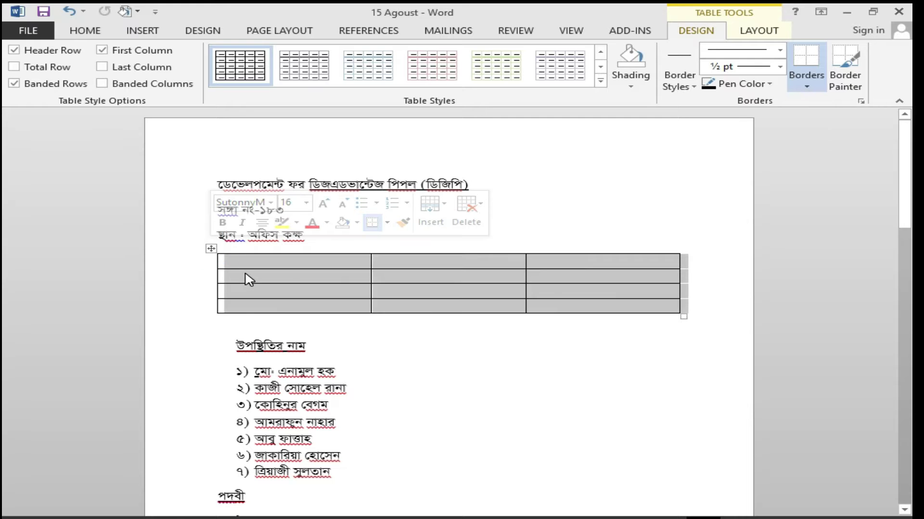
Step: Delete the 4-row table and insert a 3-column, 6-row table in its place
key("BackSpace")
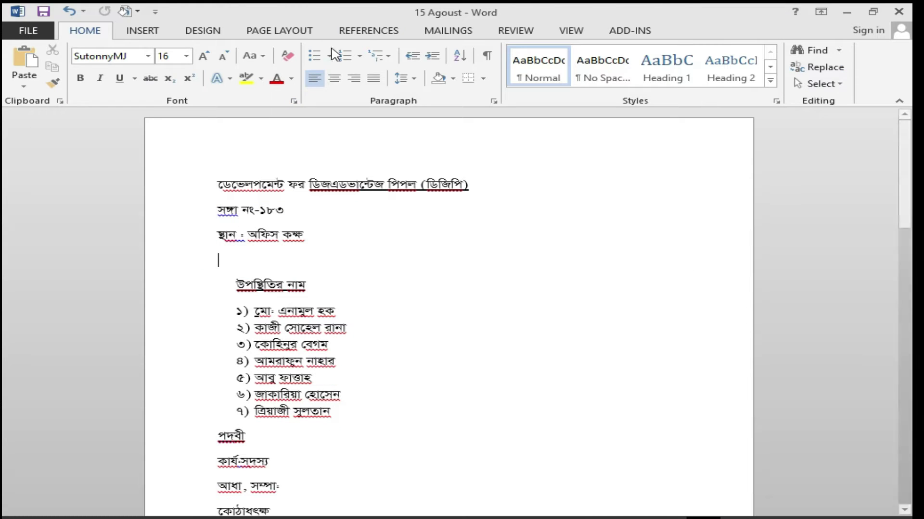
left_click(143, 31)
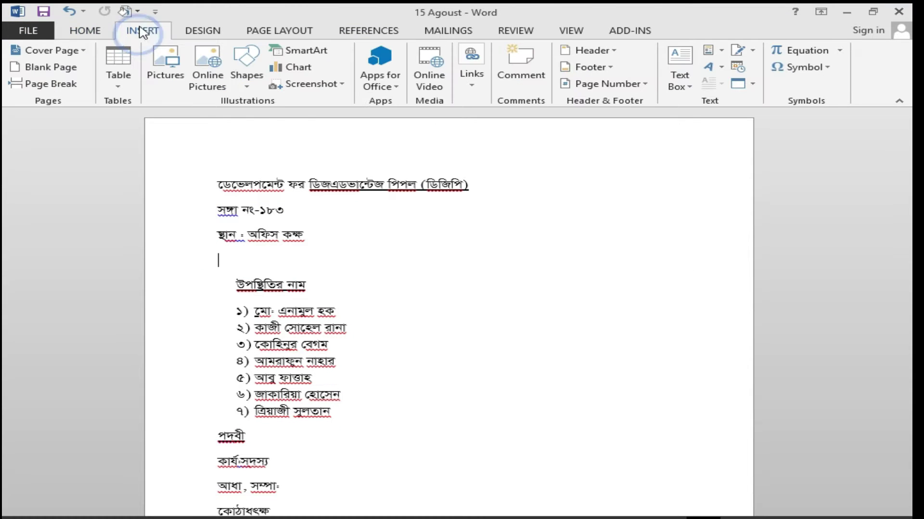
left_click(118, 84)
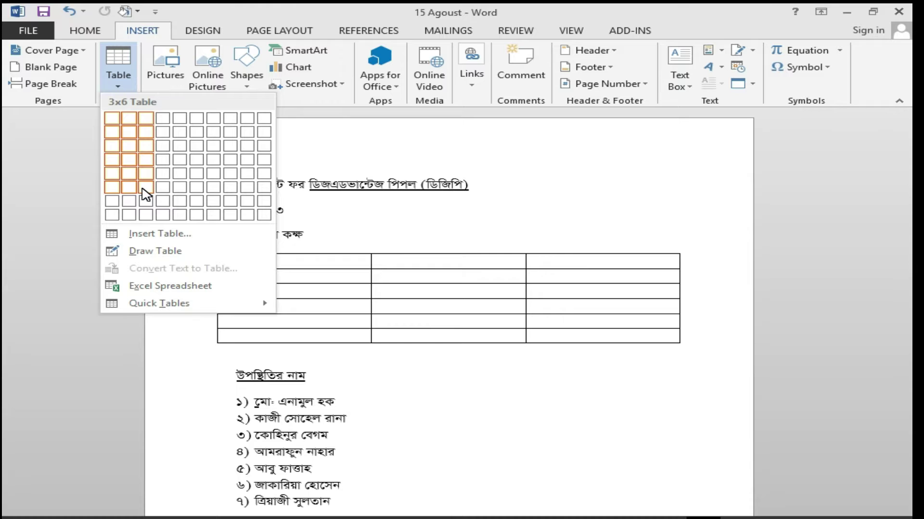
left_click(152, 193)
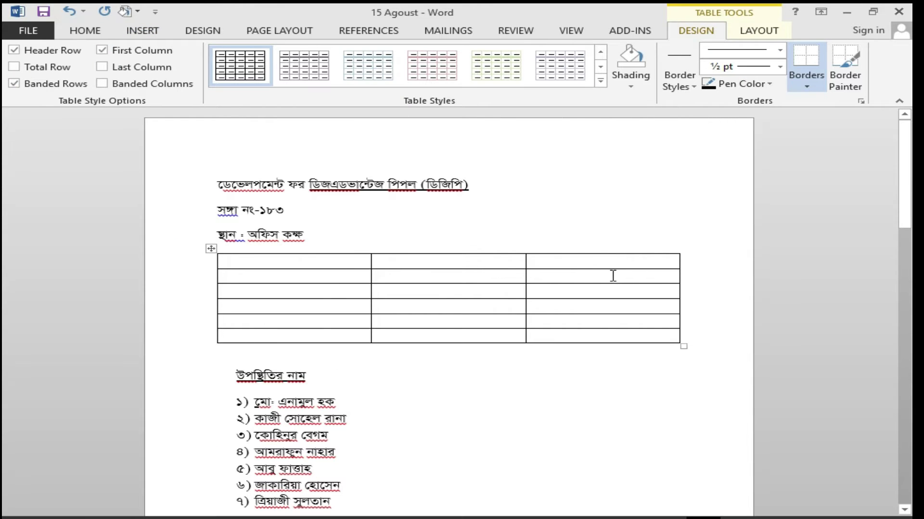
Step: Step through the cells of the new table's first and middle columns
left_click(280, 274)
left_click(295, 291)
left_click(298, 308)
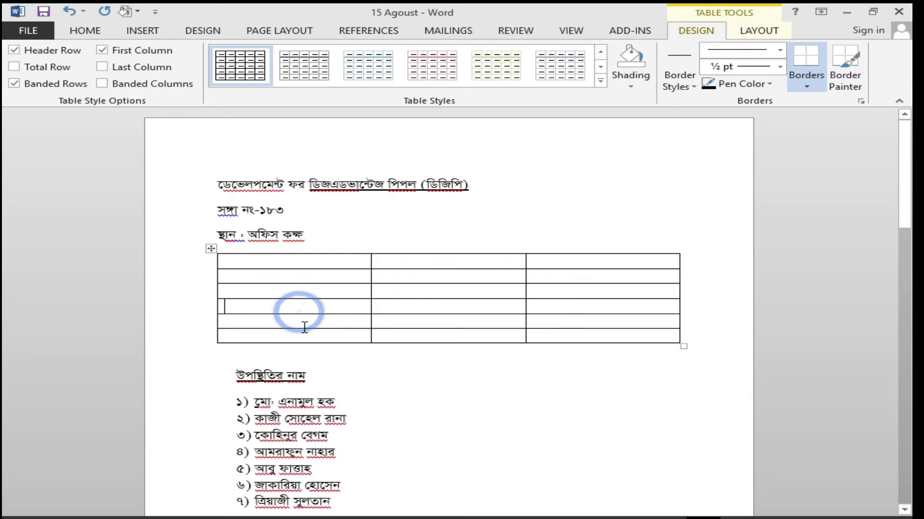
double_click(304, 332)
left_click(305, 339)
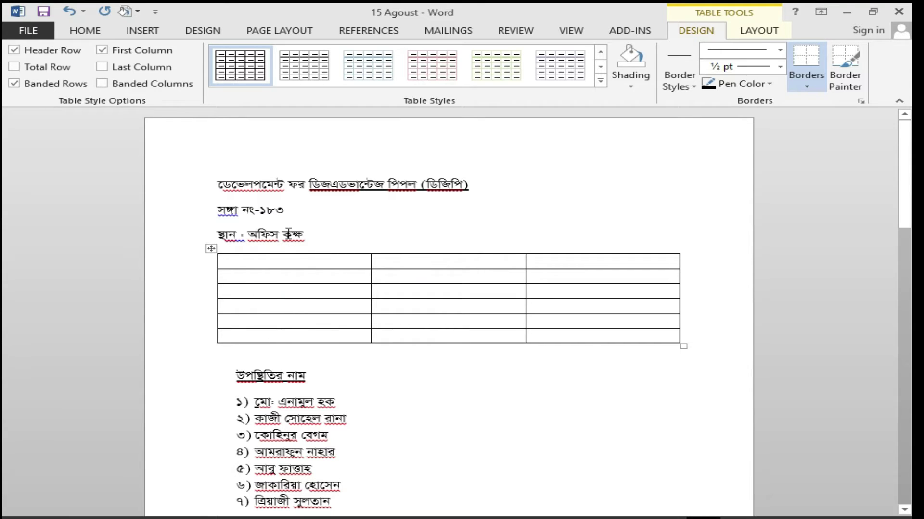
left_click(294, 258)
left_click(402, 261)
left_click(377, 280)
left_click(281, 278)
left_click(244, 287)
left_click(258, 298)
left_click(280, 265)
left_click(275, 262)
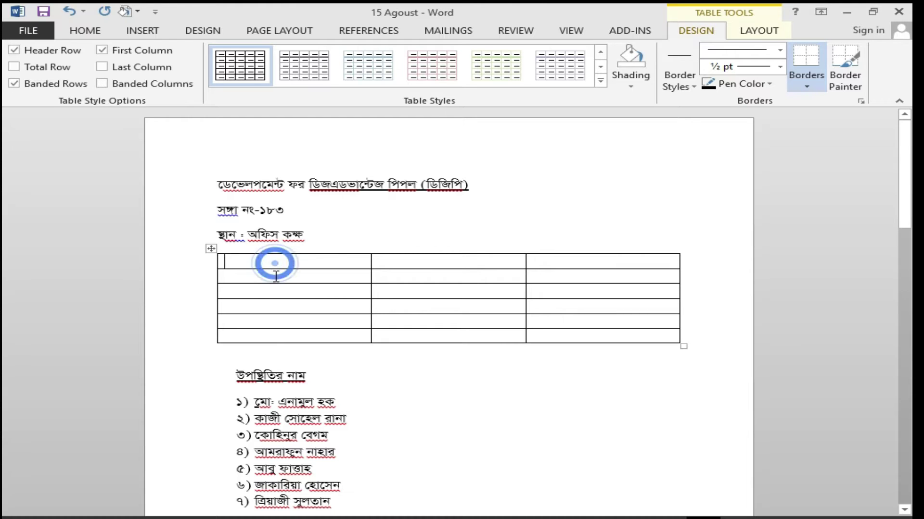
Step: Drag the first column border slightly left, narrowing it and widening the middle column
left_click(286, 317)
left_click_drag(274, 298, 267, 298)
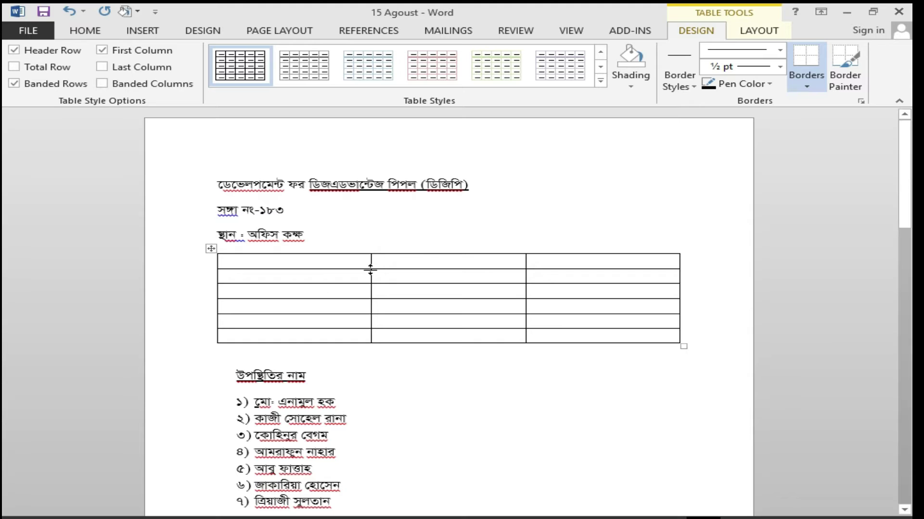
left_click_drag(370, 265, 365, 265)
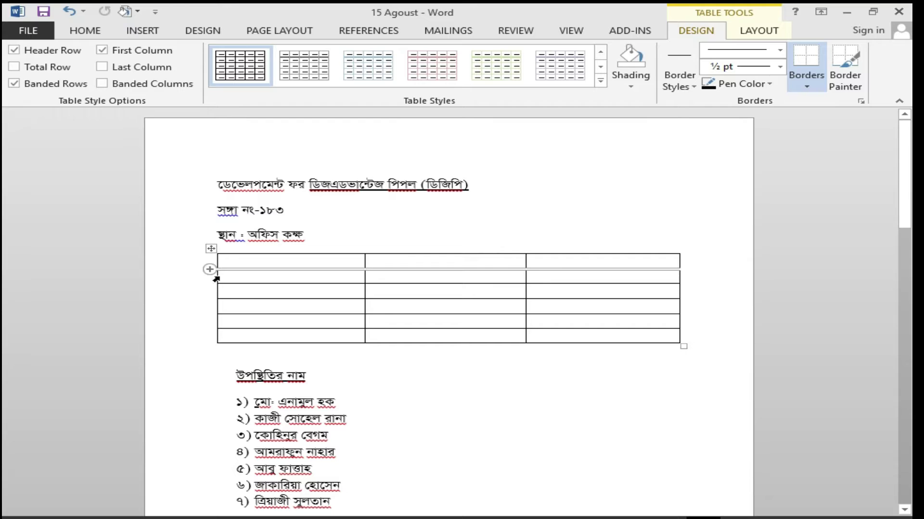
left_click(526, 269)
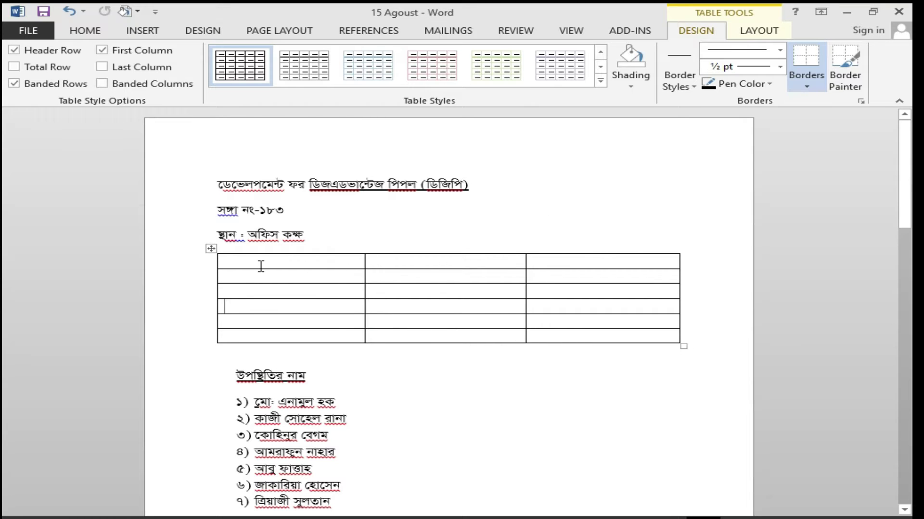
left_click(235, 263)
Step: Copy the six numbered attendee names and paste them into the table's first column
left_click_drag(904, 173, 904, 192)
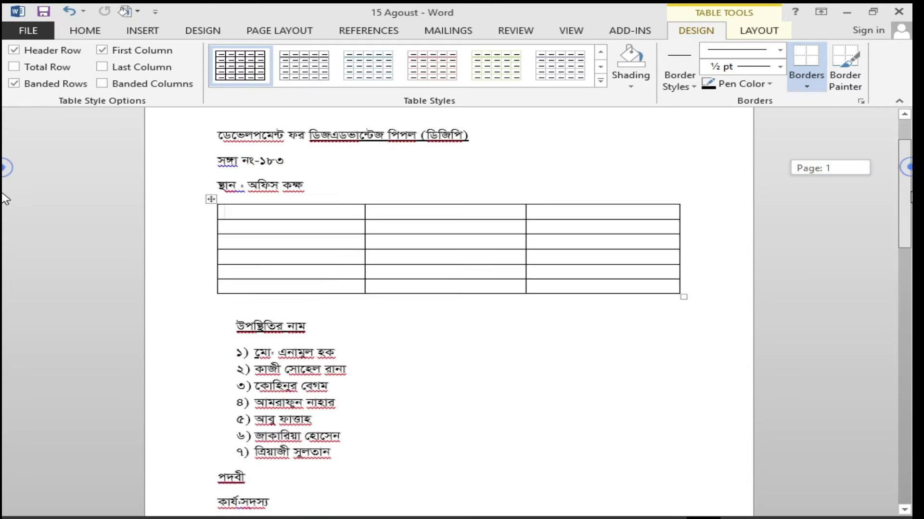
scroll(296, 313, "down", 2)
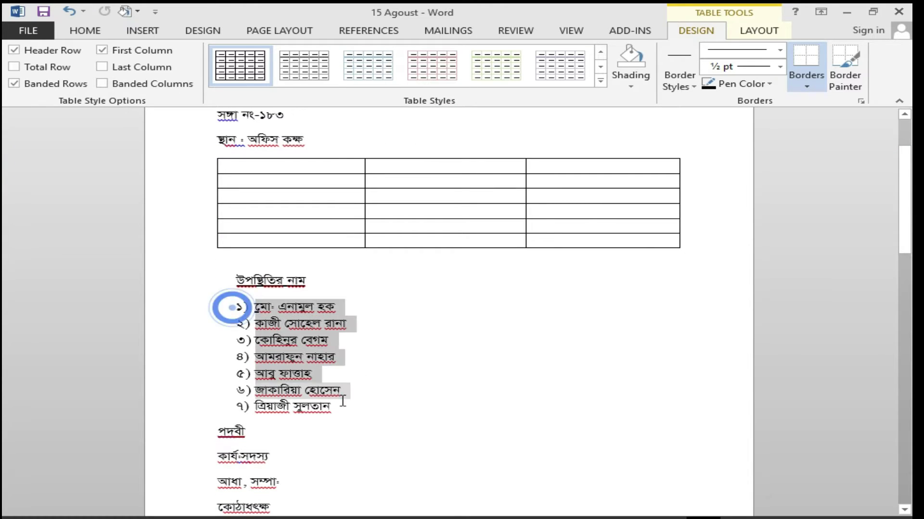
left_click_drag(233, 307, 343, 414)
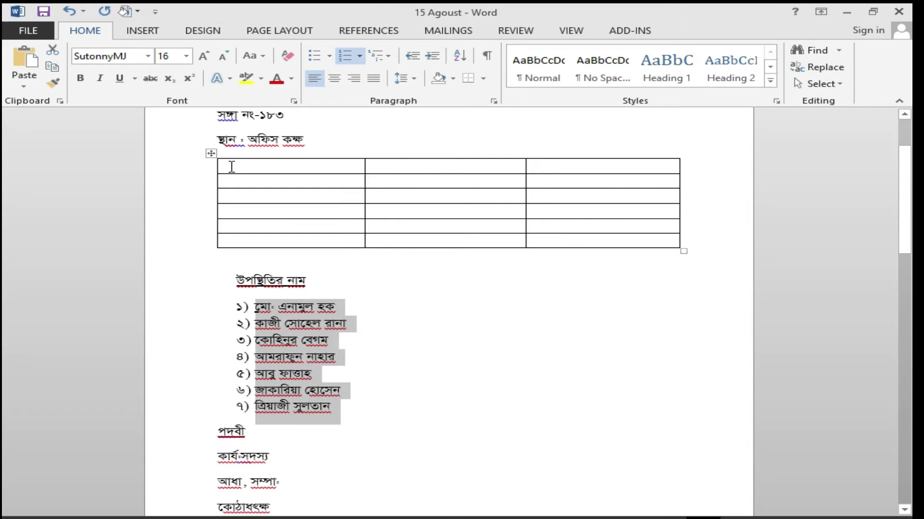
left_click_drag(232, 166, 299, 246)
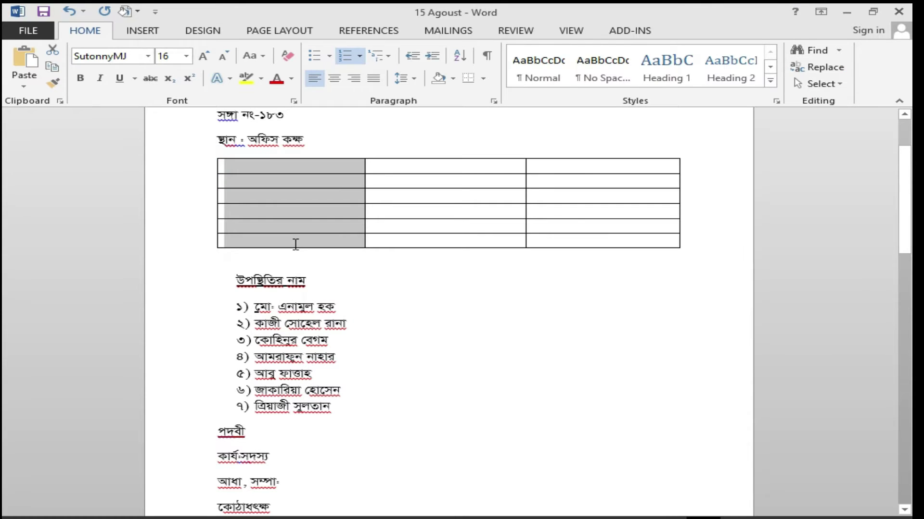
key("ctrl+v")
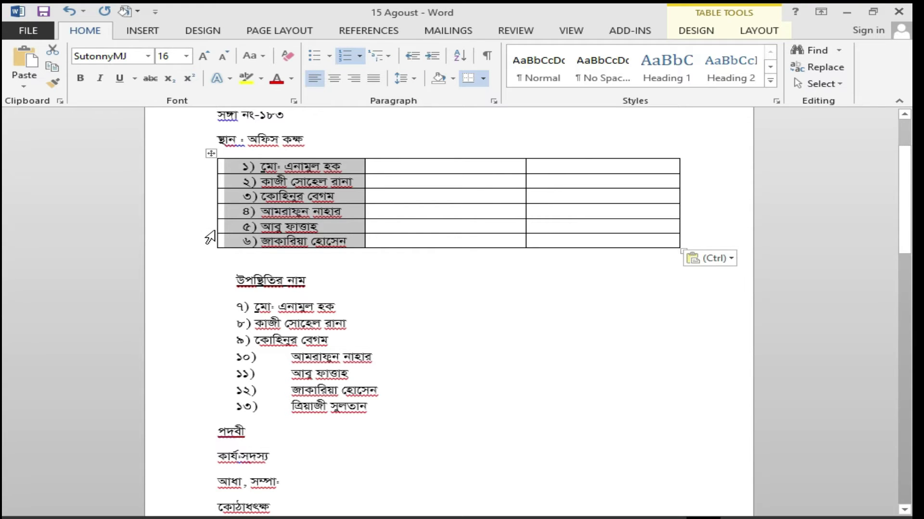
left_click(218, 243)
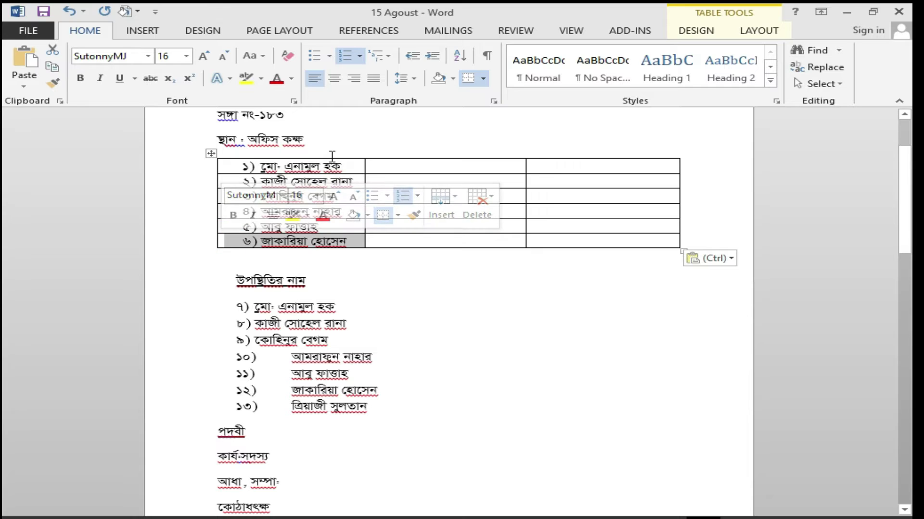
Step: Add a seventh table row numbered ৭) and an extra column after the first
left_click(383, 231)
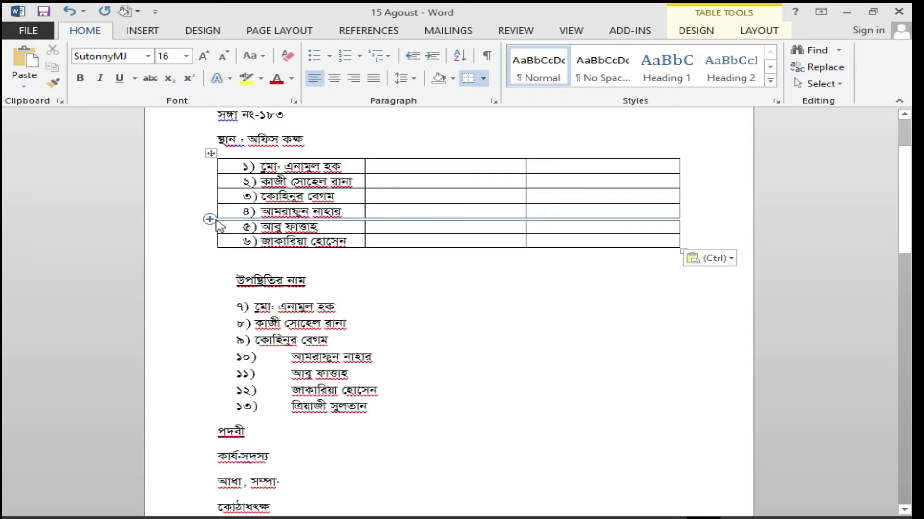
mouse_move(214, 252)
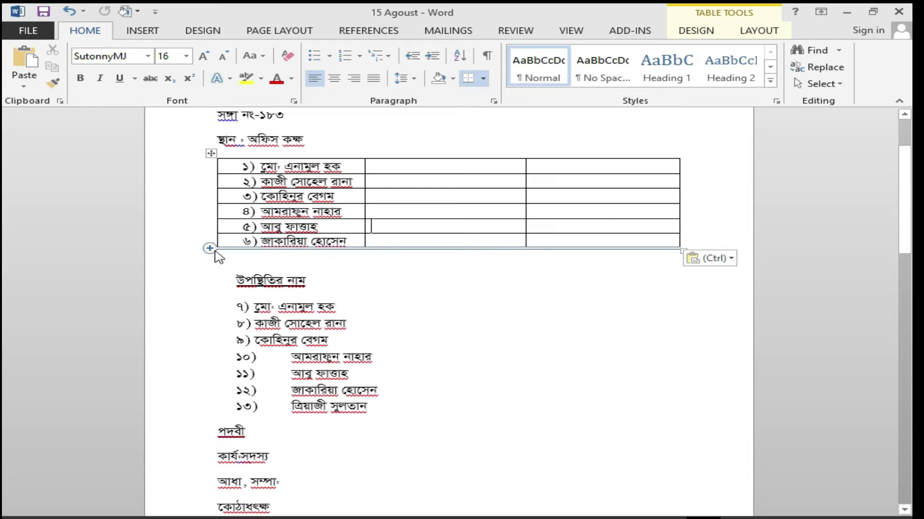
left_click(210, 248)
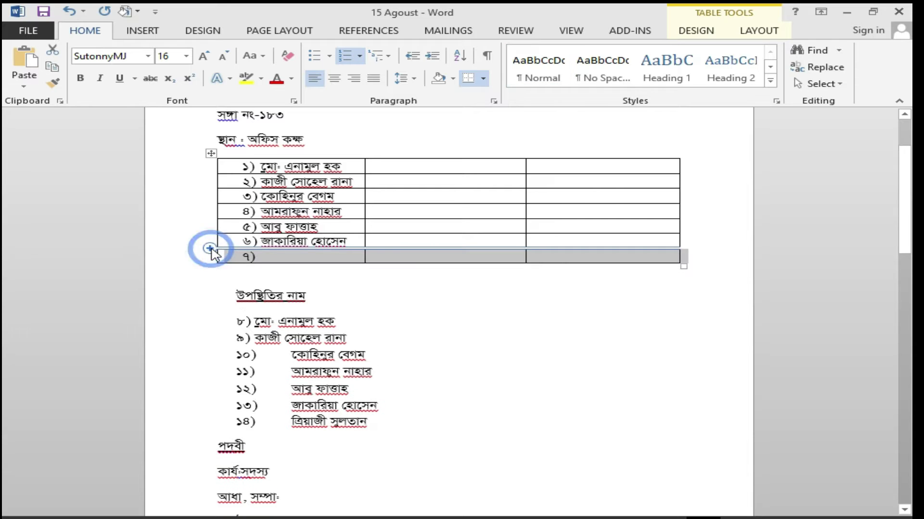
left_click(269, 259)
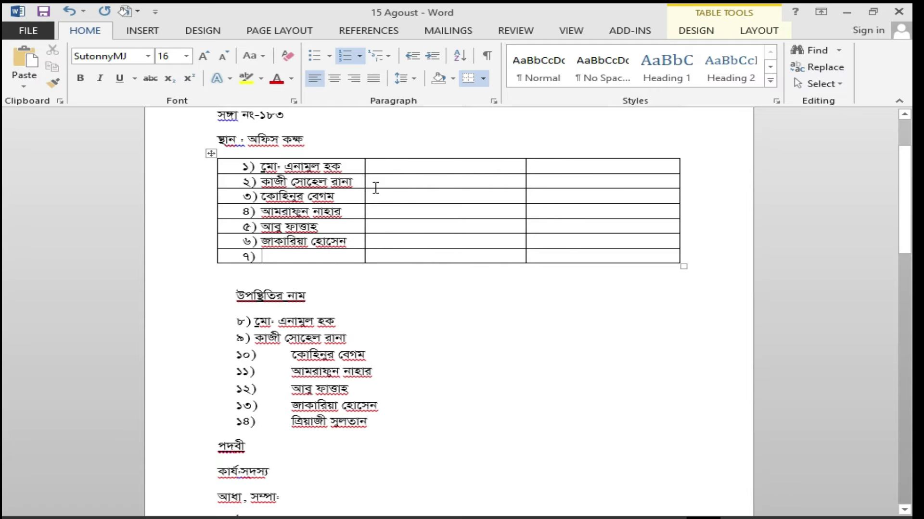
left_click(365, 153)
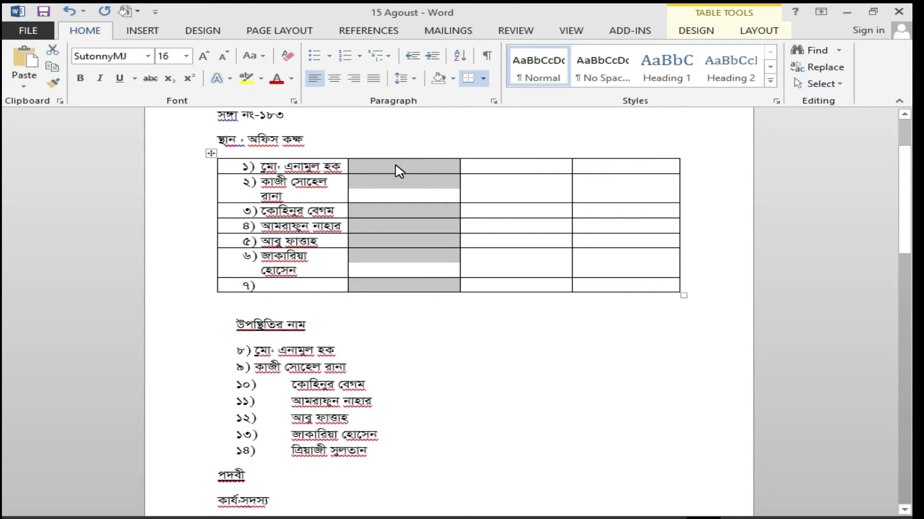
Step: Delete the extra column, paste ত্রিয়াজী সুলতান into row ৭), and remove the stray ৮) numbering
key("BackSpace")
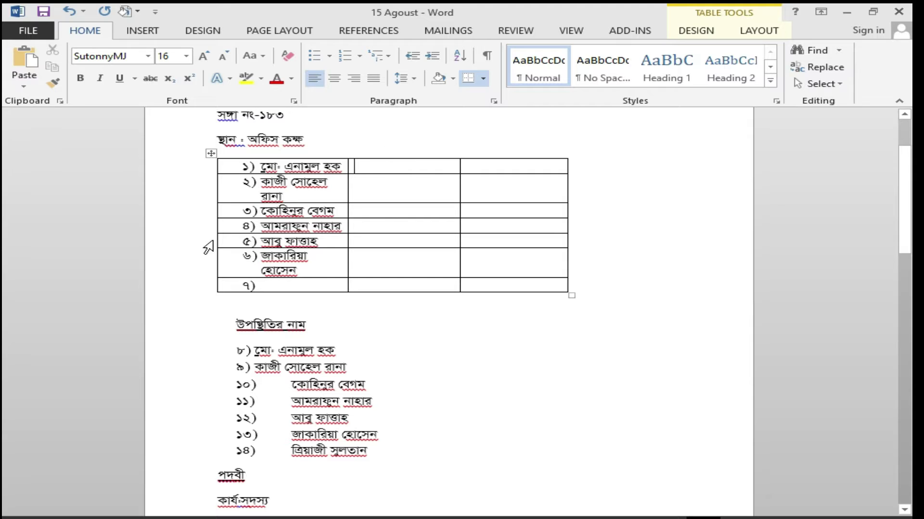
left_click(360, 454)
left_click_drag(360, 455, 293, 455)
key("ctrl+c")
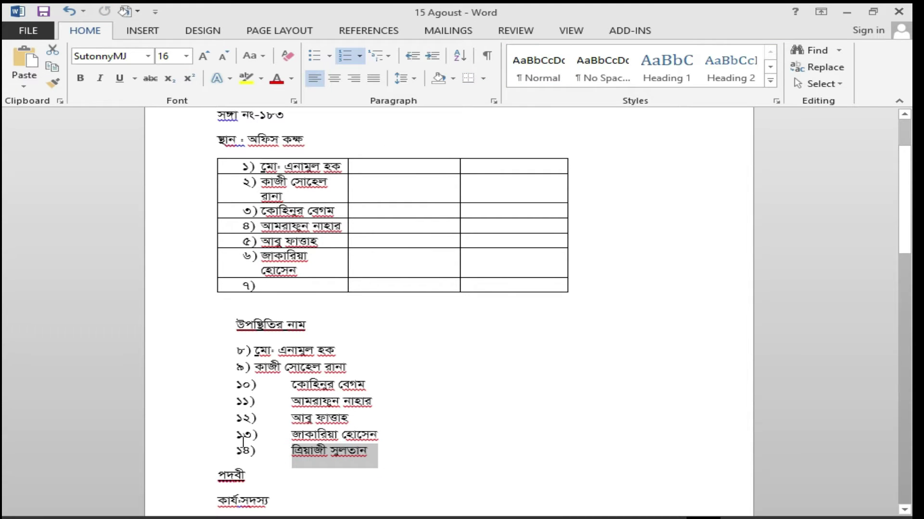
left_click(305, 285)
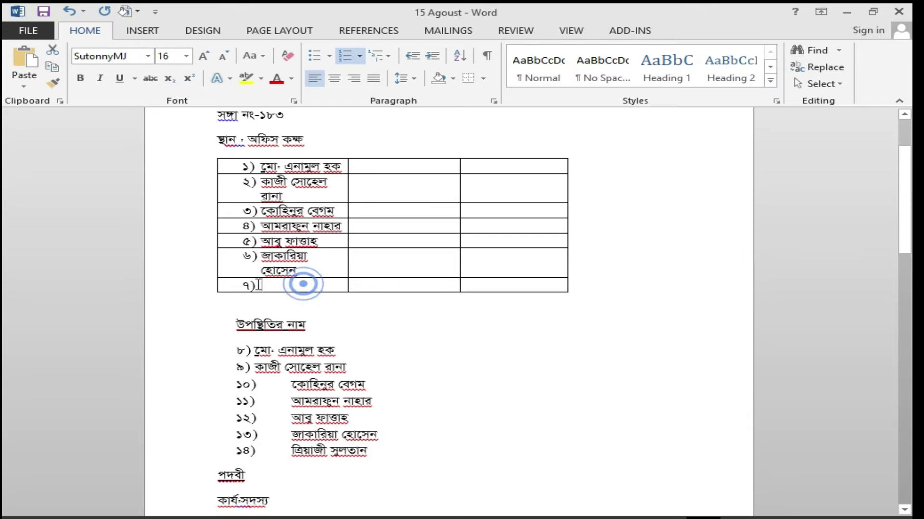
key("ctrl+v")
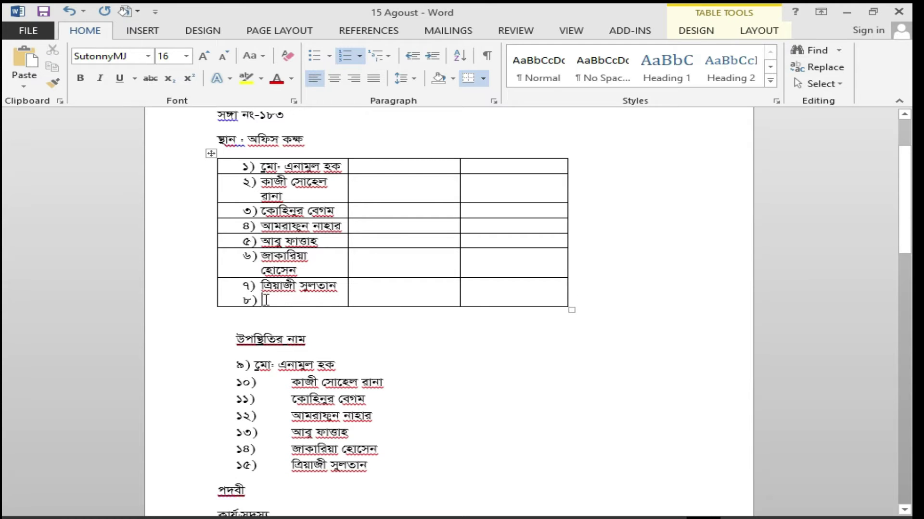
key("BackSpace")
key("BackSpace")
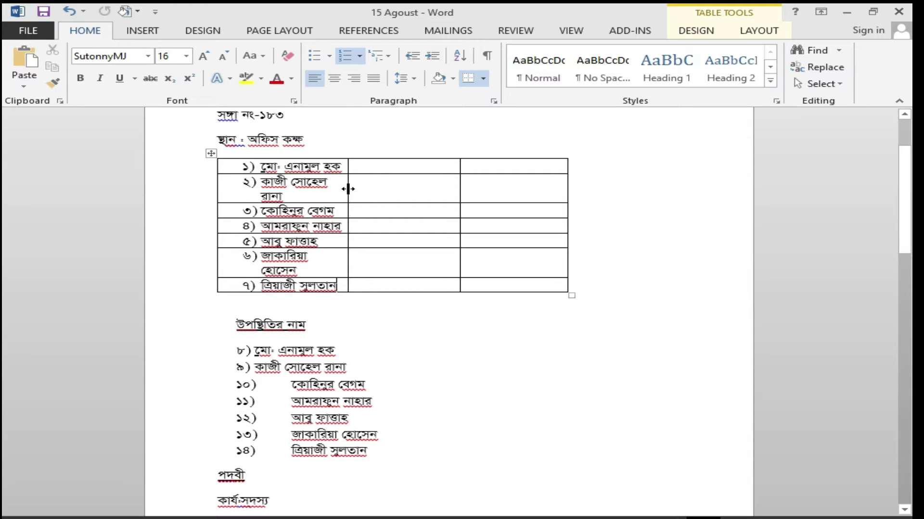
Step: Widen the first column so names fit on one line, making row 3 taller
left_click_drag(348, 189, 494, 195)
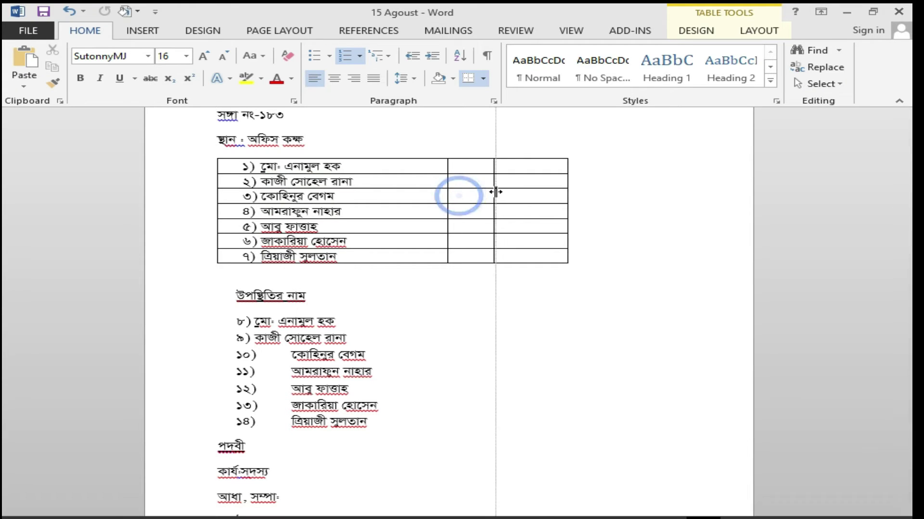
left_click(411, 204)
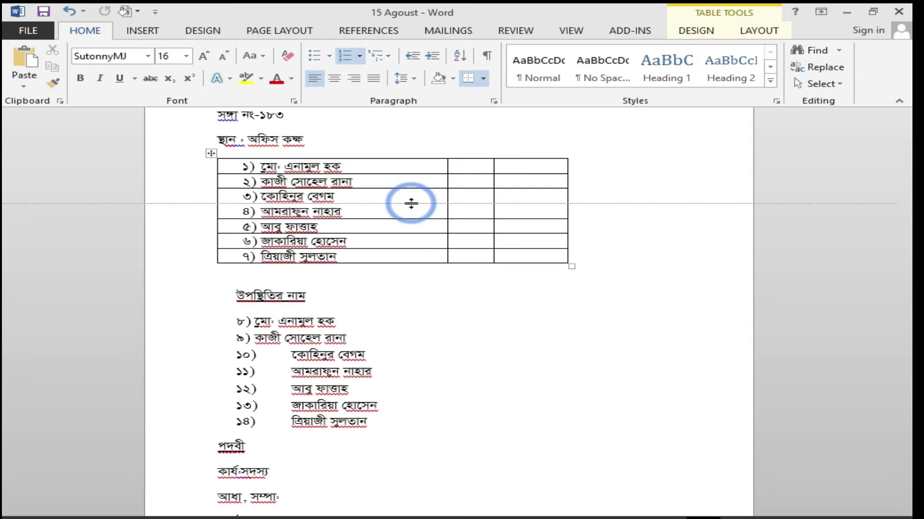
mouse_move(408, 203)
left_mouse_down()
mouse_move(392, 287)
mouse_move(400, 234)
left_mouse_up()
Step: Select the row-4 attendee name, then dismiss the formatting options and clear the selection
left_click(376, 301)
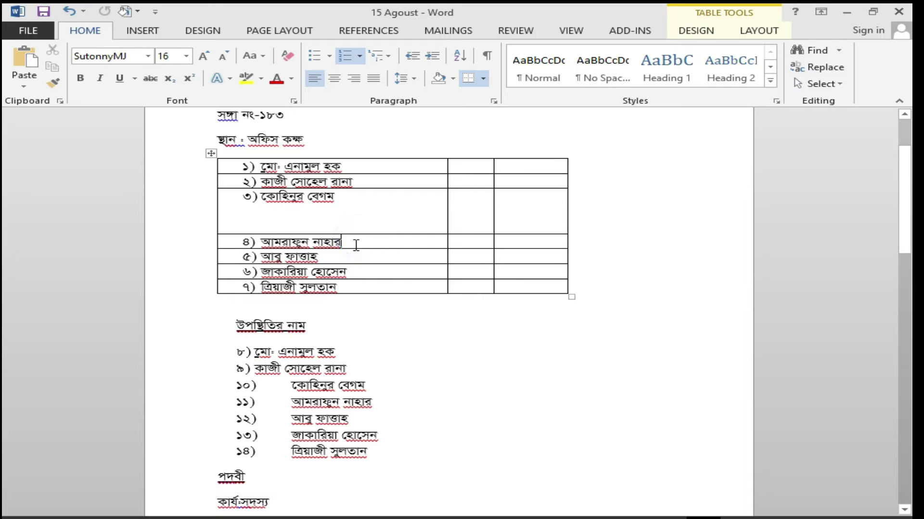
left_click_drag(356, 245, 248, 246)
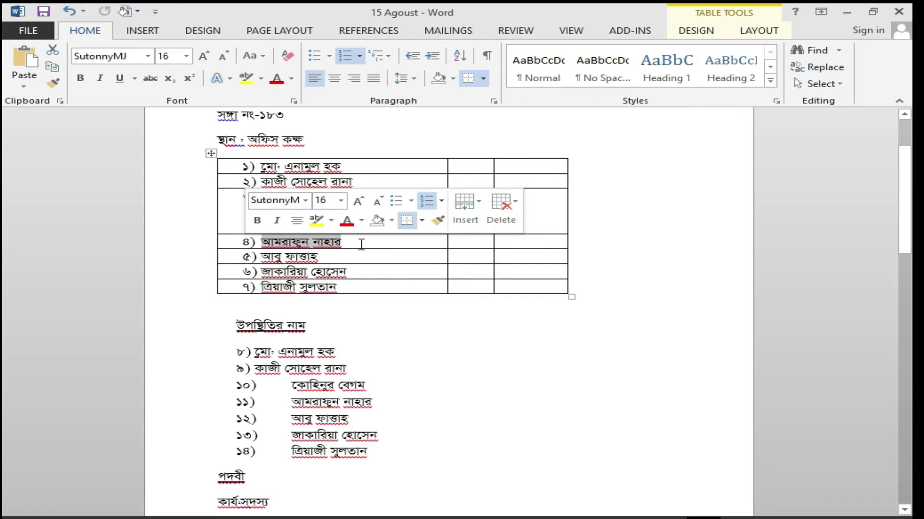
left_click(359, 245)
triple_click(359, 241)
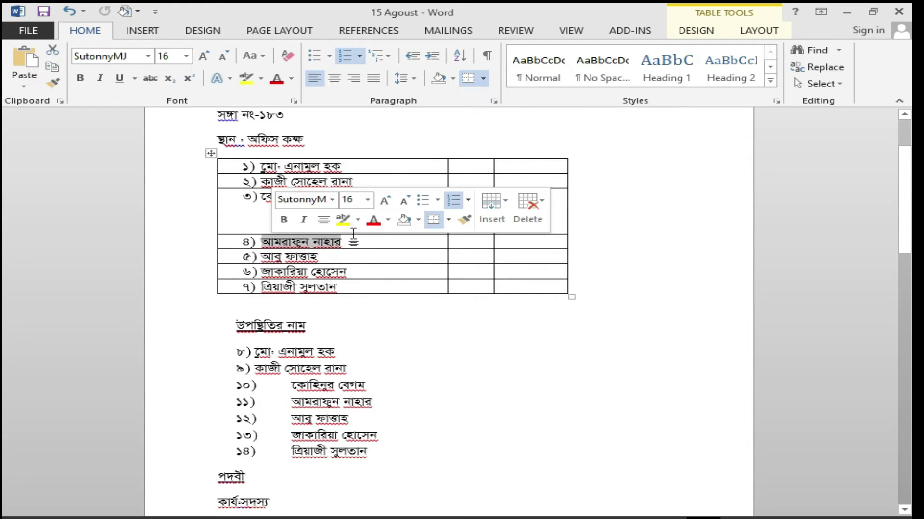
left_click(359, 243)
left_click_drag(359, 244, 261, 242)
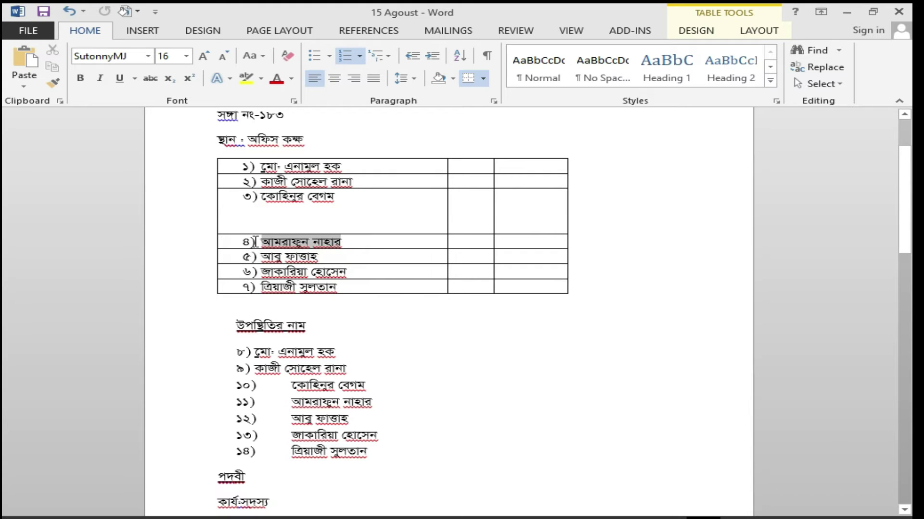
left_click(373, 246)
left_click(377, 248)
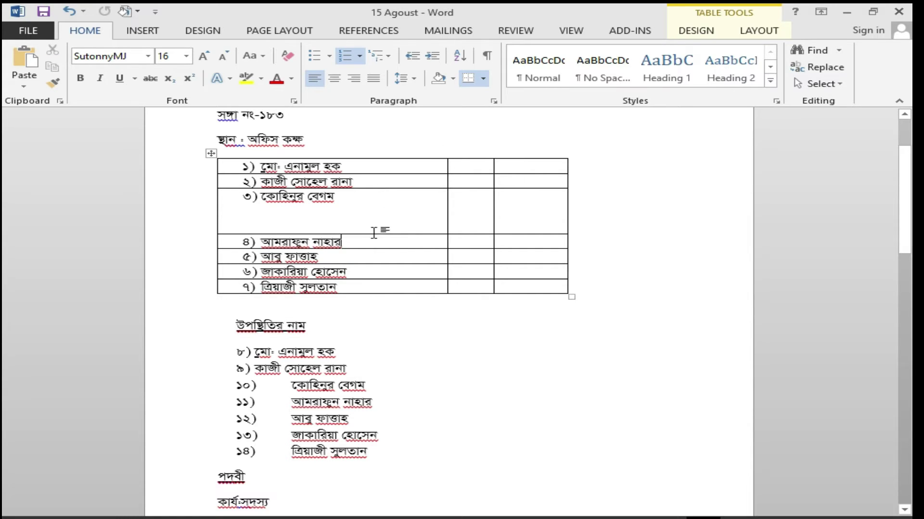
Step: Drag the border below row 3 upward to restore its normal height
left_click(368, 228)
left_click_drag(373, 235, 381, 206)
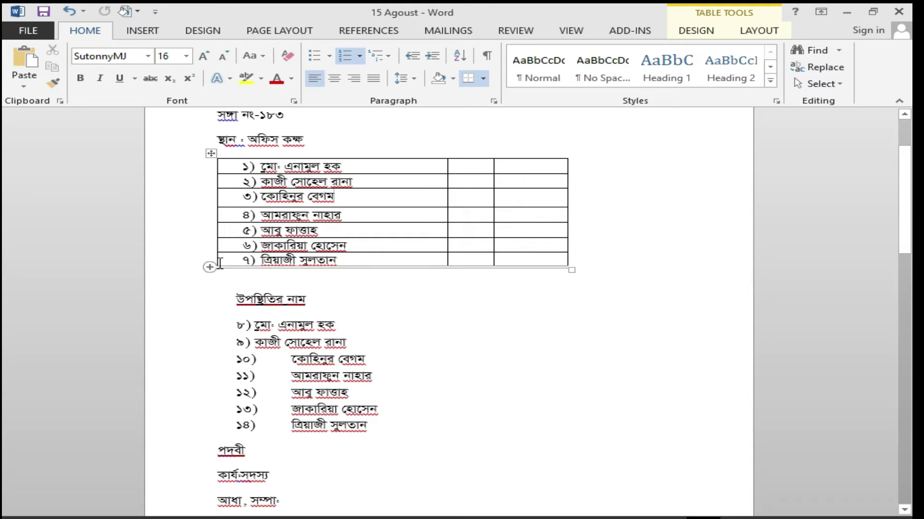
left_click_drag(235, 260, 529, 261)
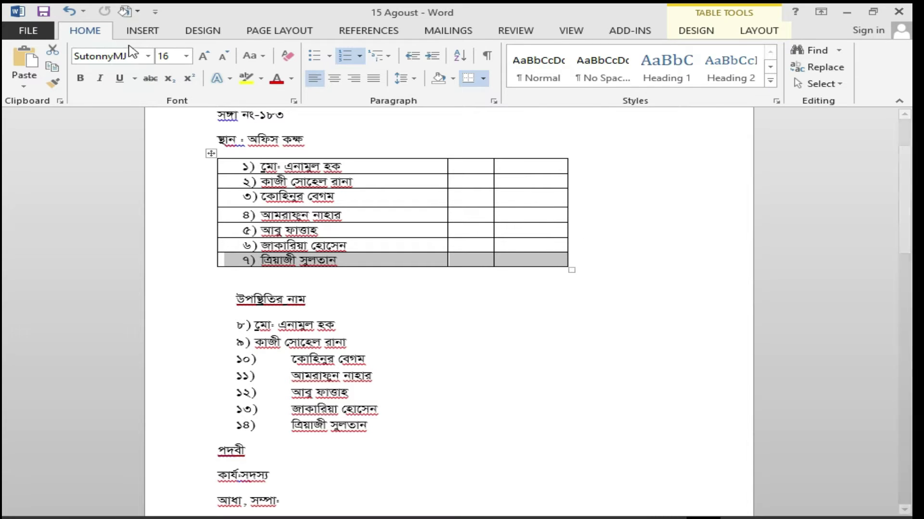
Step: Add an empty eighth row, numbered ৮), below the last attendee row
left_click(147, 31)
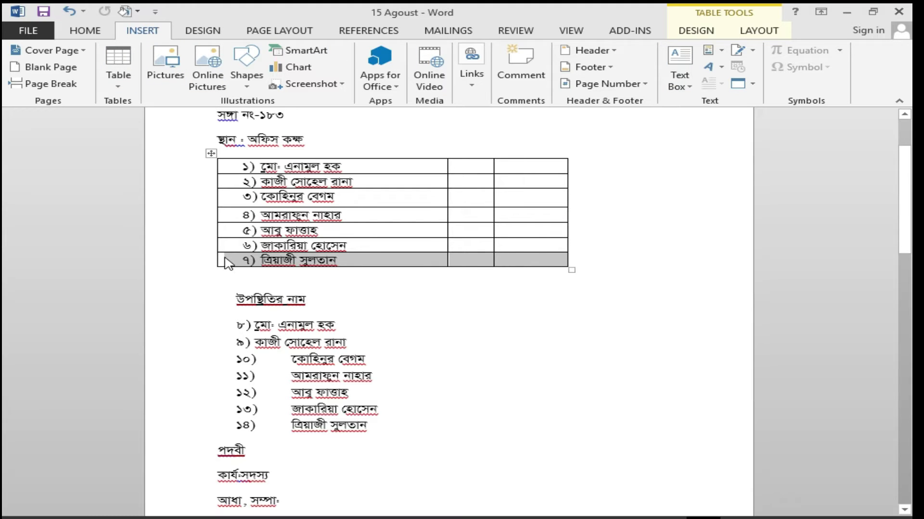
left_click(120, 89)
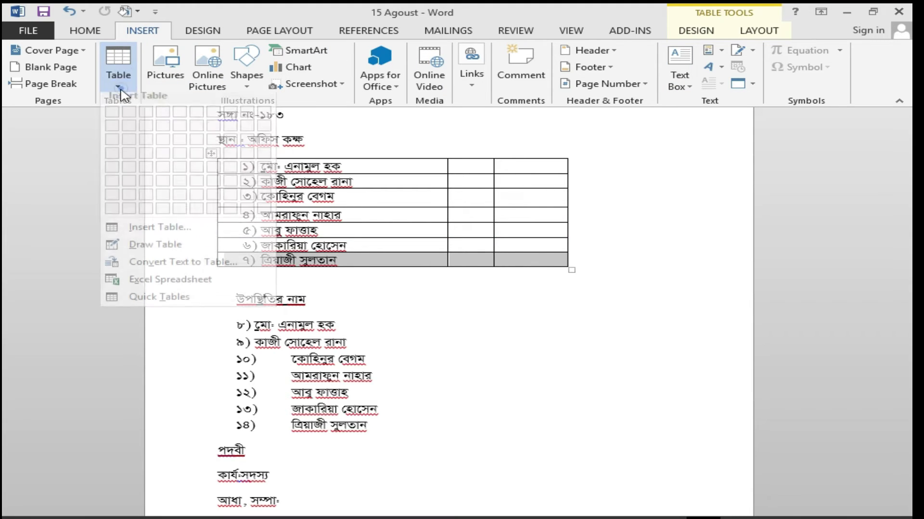
left_click(347, 111)
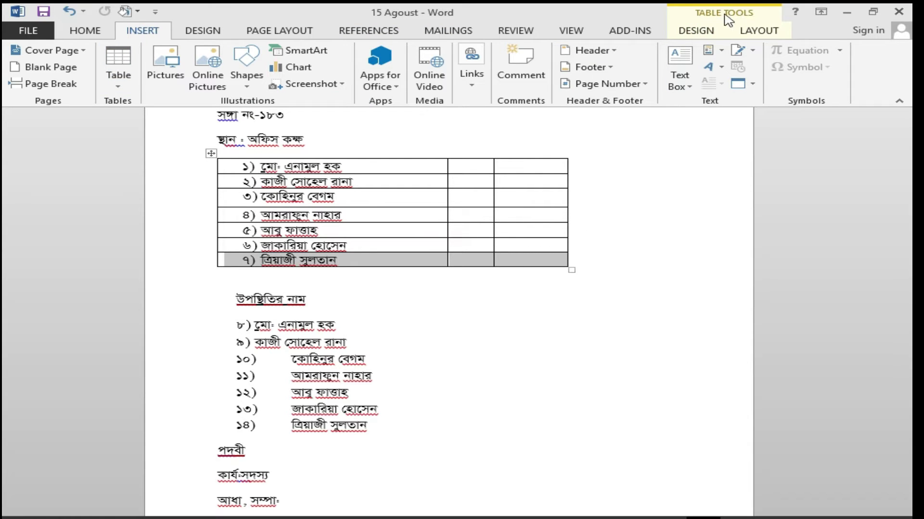
left_click(688, 32)
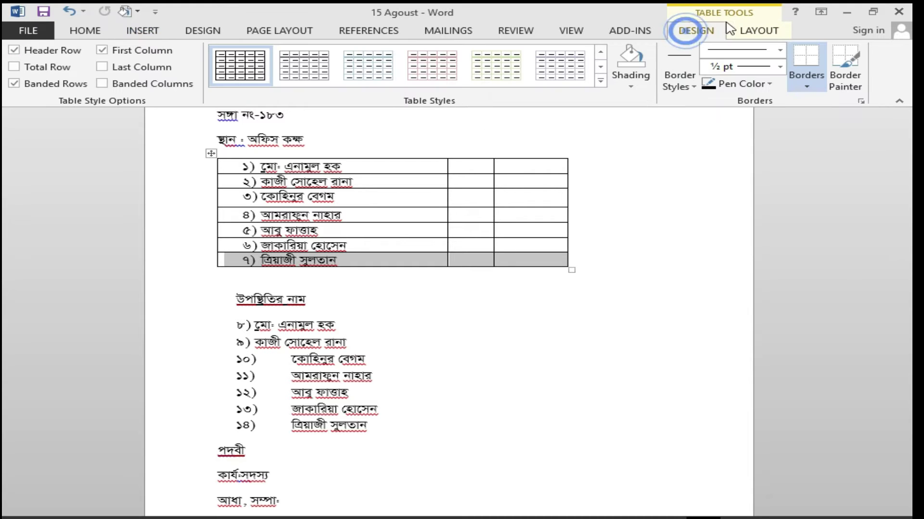
left_click(751, 32)
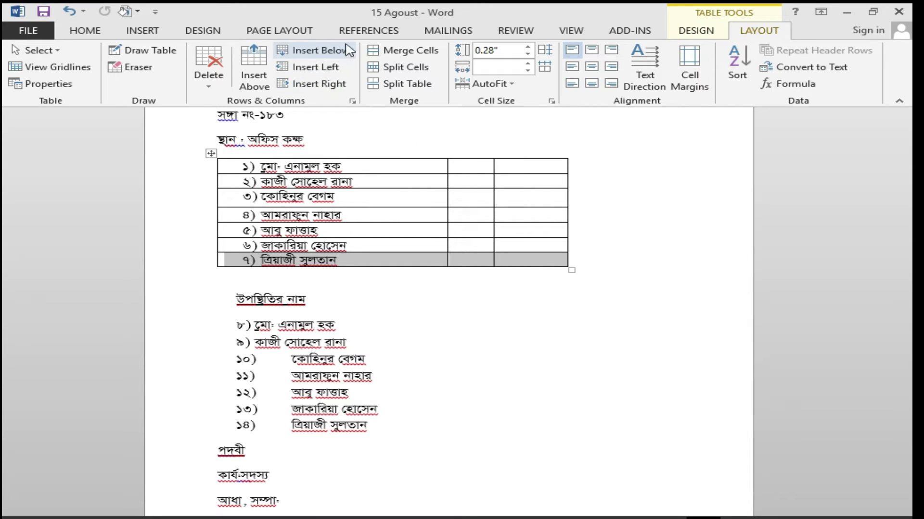
left_click(329, 52)
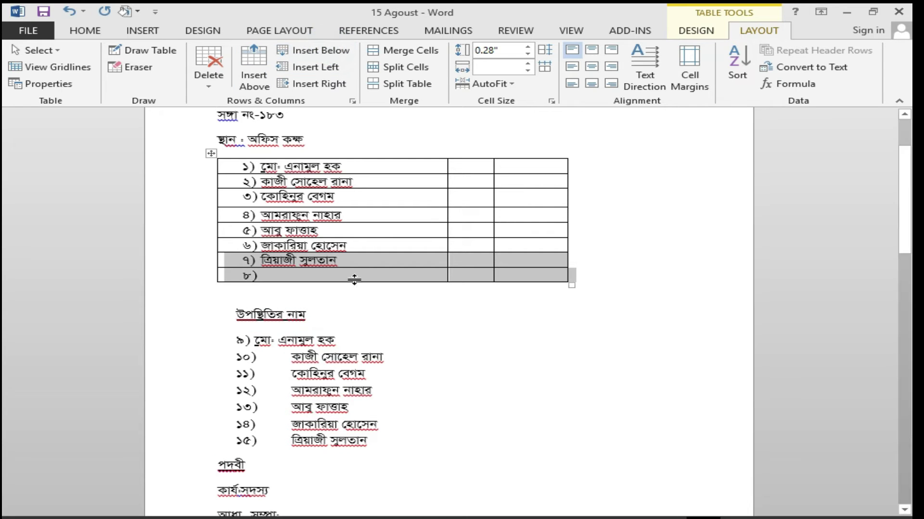
left_click(354, 279)
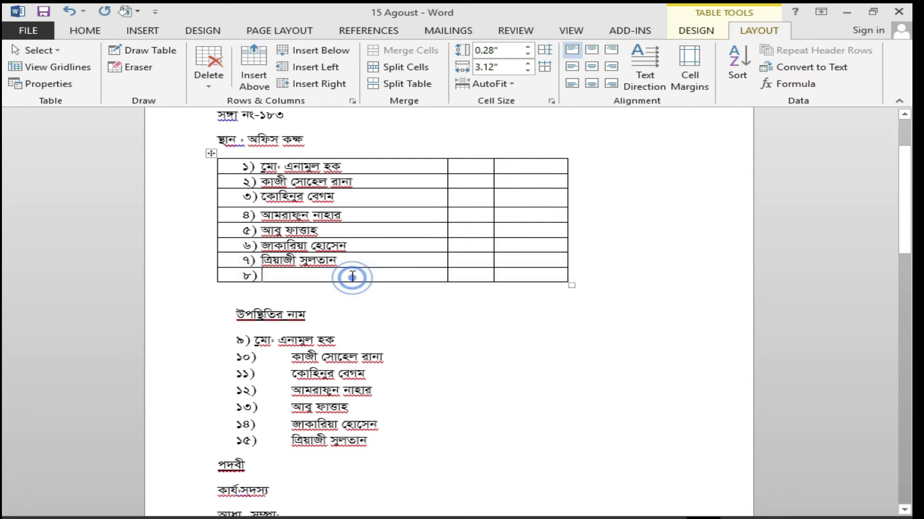
left_click(285, 275)
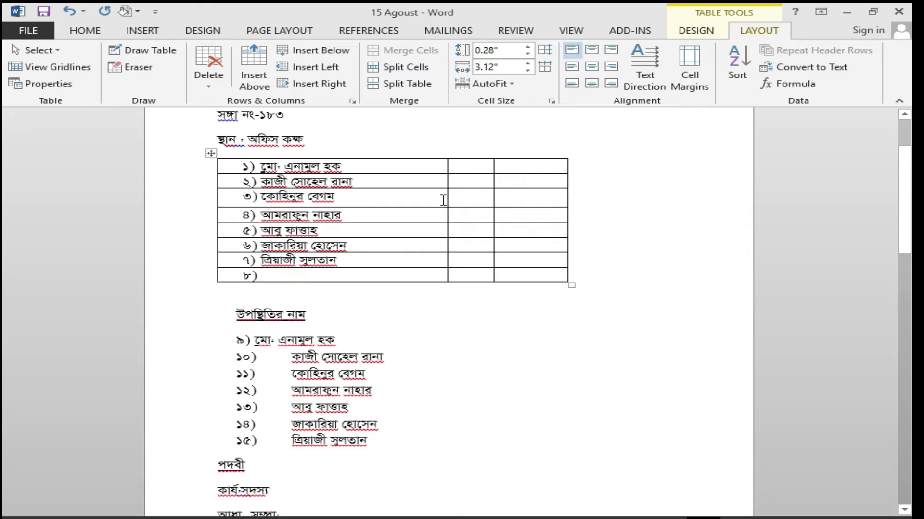
Step: Insert columns beside the second column, then undo the extra column
left_click(469, 156)
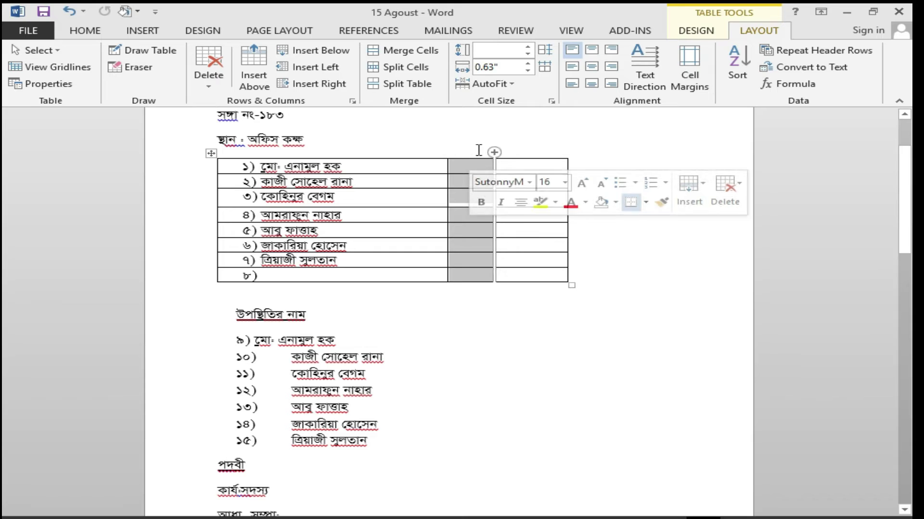
left_click(332, 73)
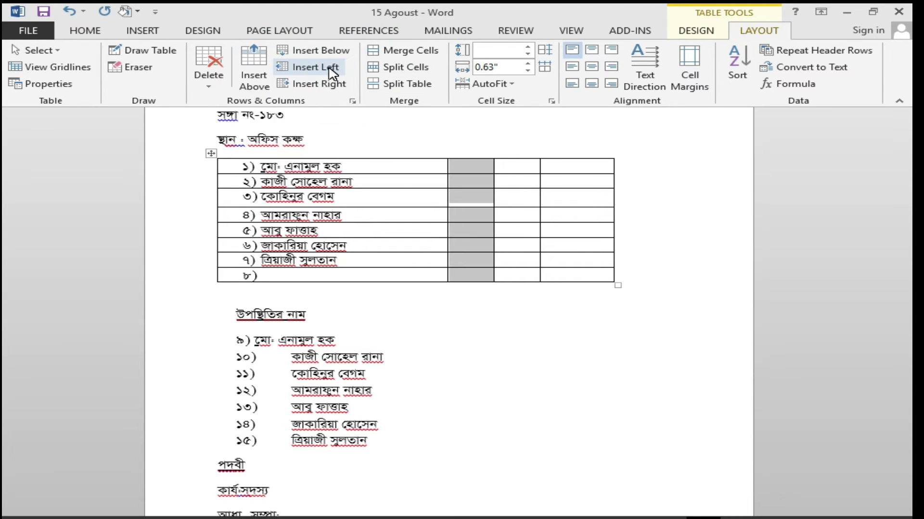
left_click(329, 84)
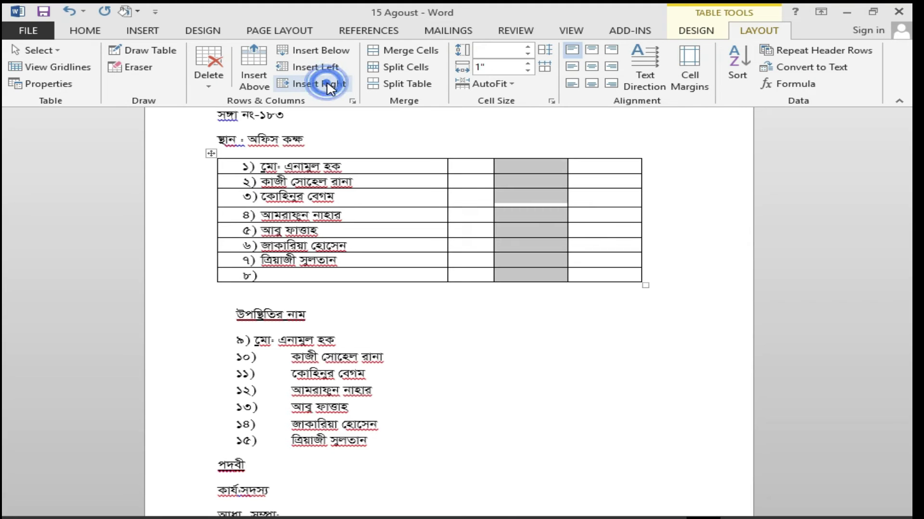
key("ctrl+z")
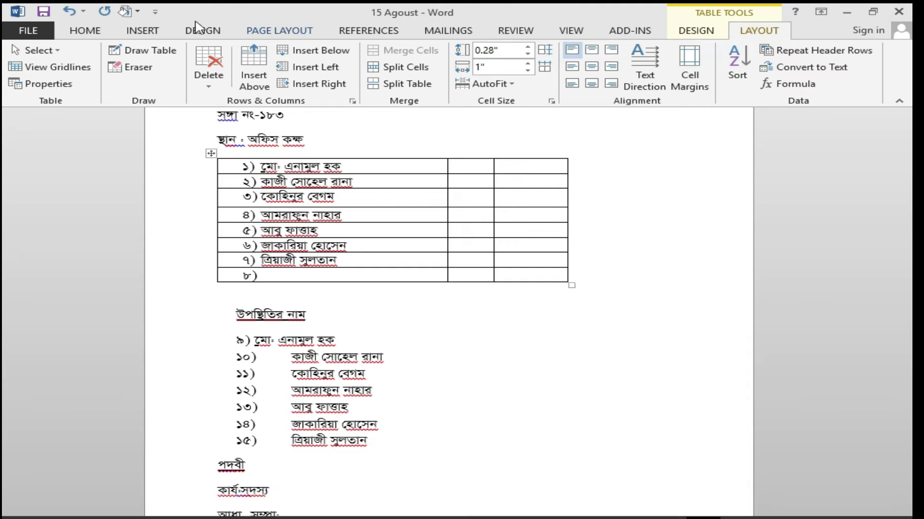
left_click(142, 30)
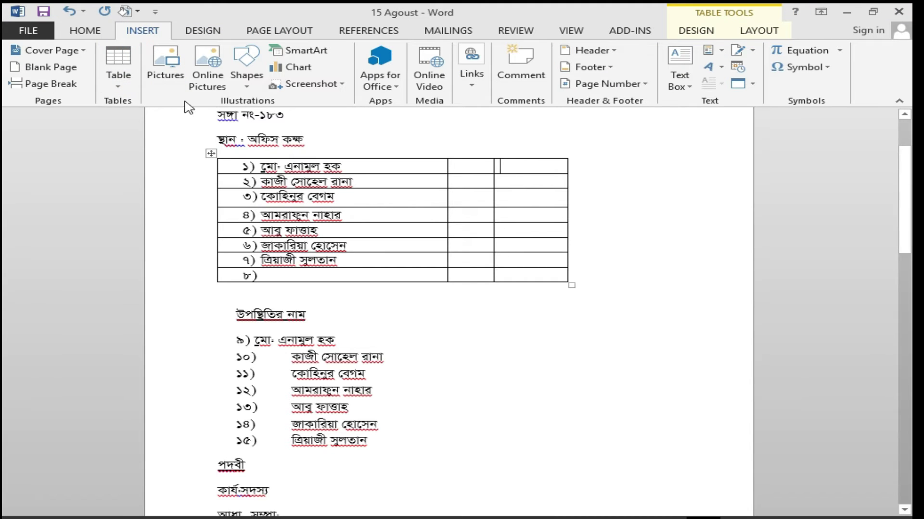
Step: Add an empty line below the attendee table
left_click(117, 77)
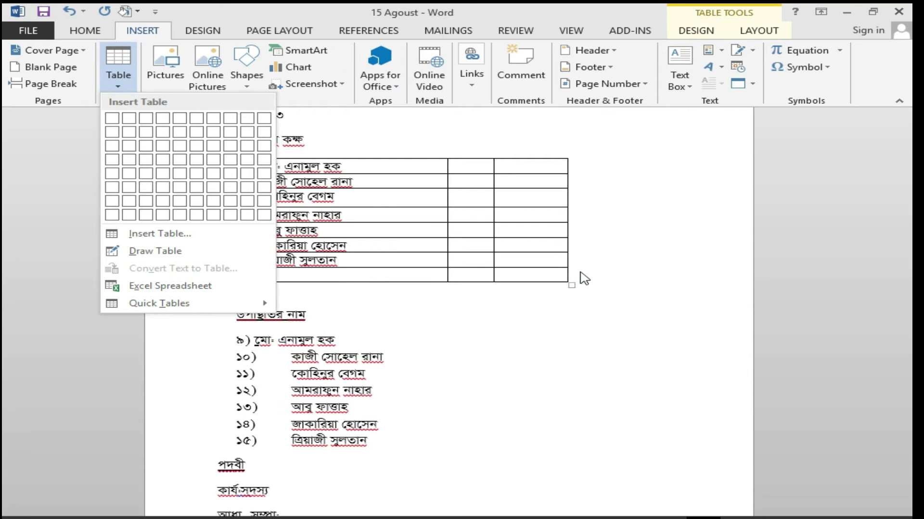
left_click(580, 282)
left_click(477, 305)
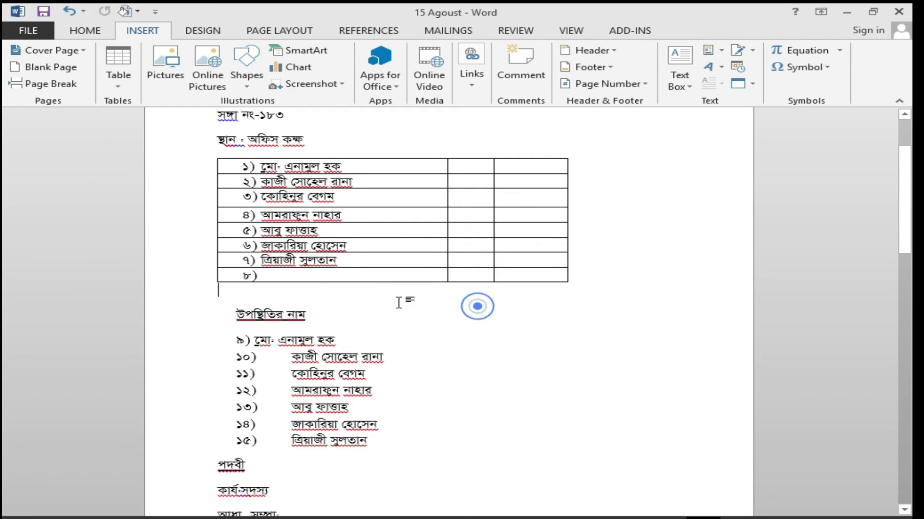
key("Return")
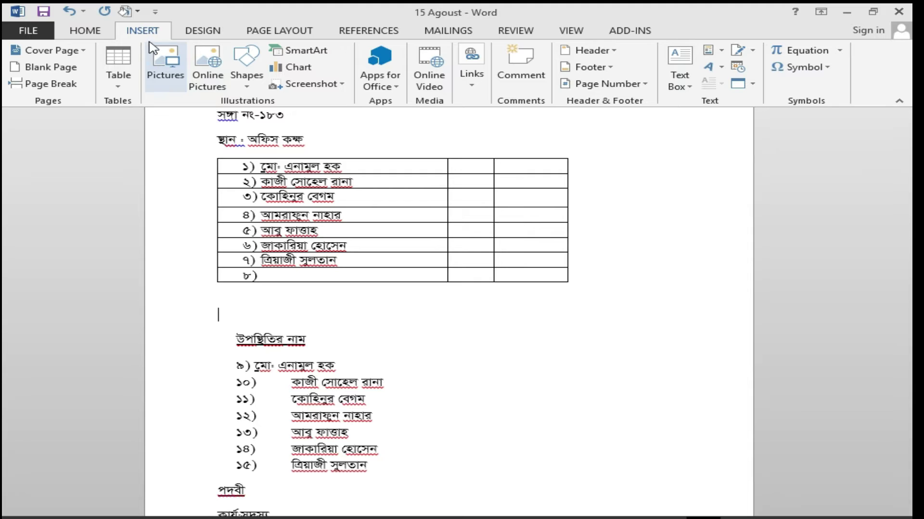
Step: Insert a 10×8 table below the attendee table, then select and delete it
left_click(117, 77)
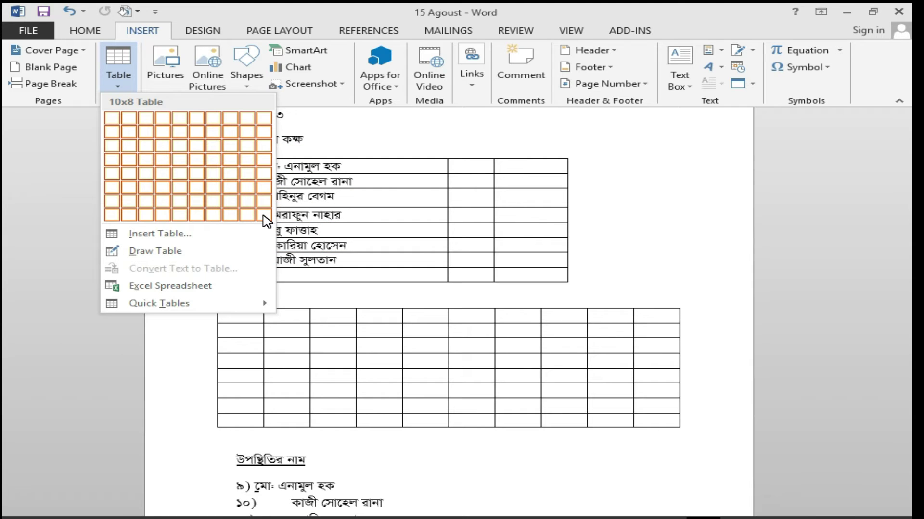
left_click(267, 221)
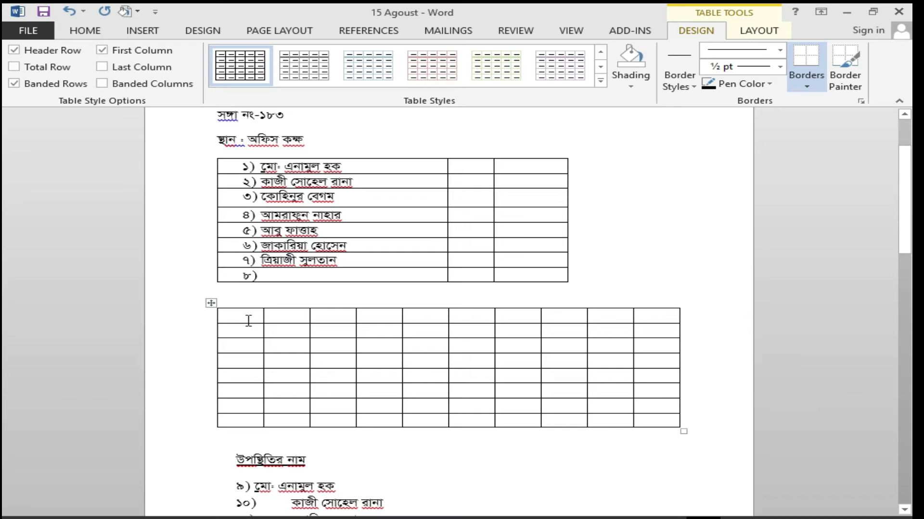
left_click_drag(248, 320, 666, 419)
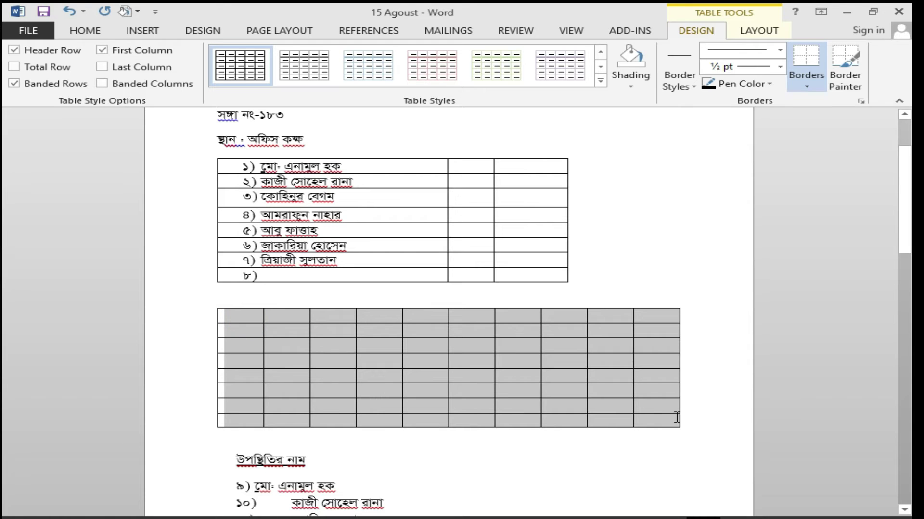
left_click(482, 377)
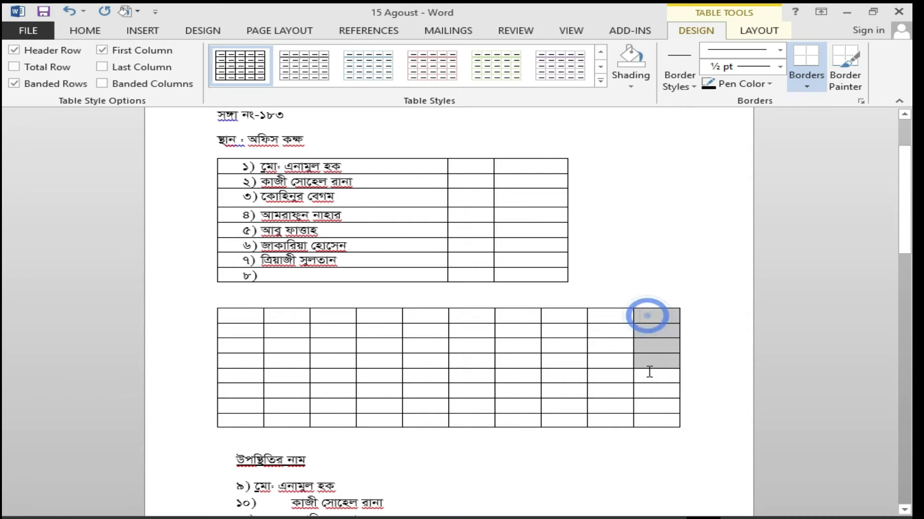
left_click_drag(650, 317, 646, 417)
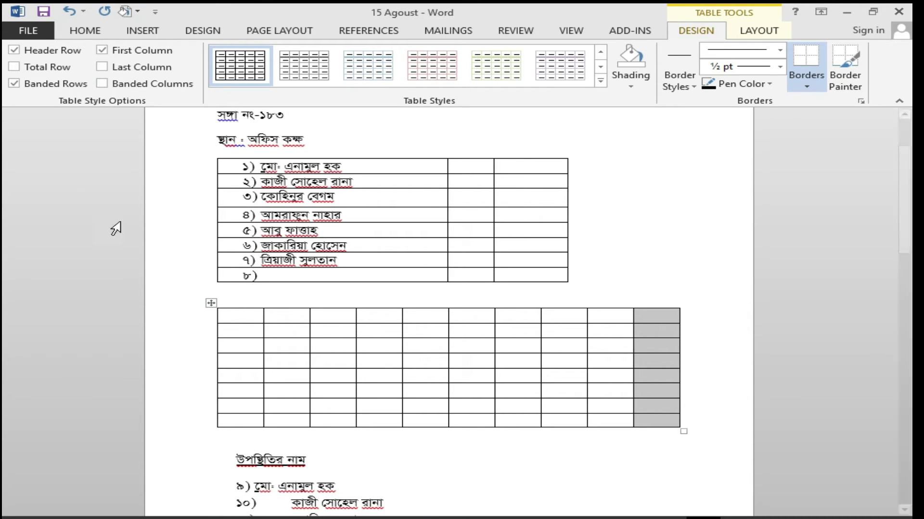
left_click(212, 303)
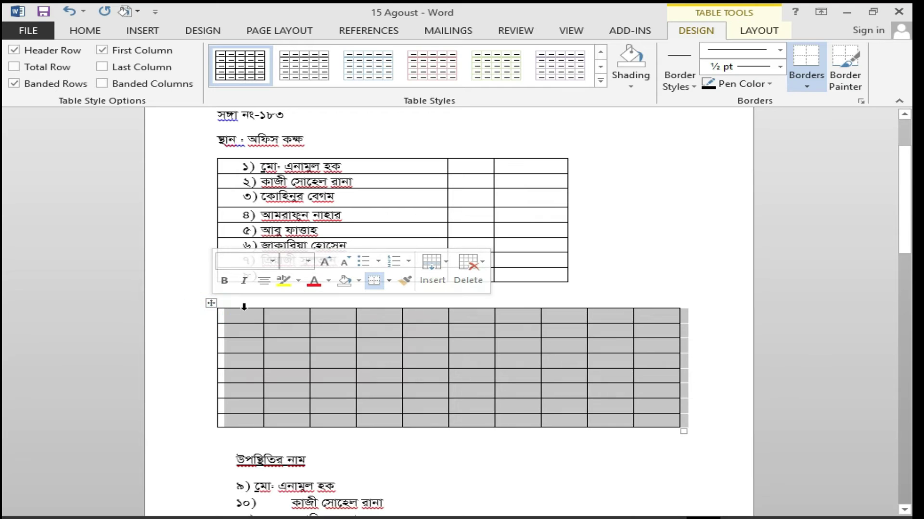
key("BackSpace")
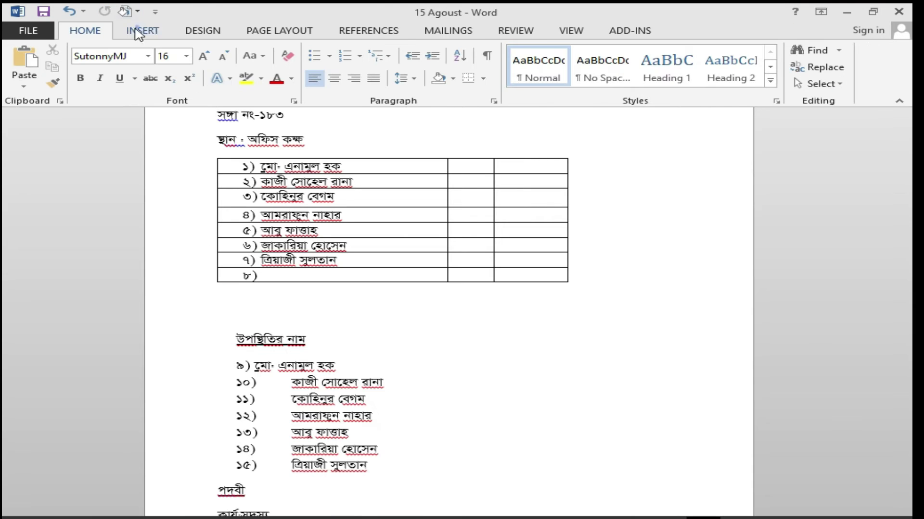
left_click(142, 32)
Step: Insert a custom-sized 12-column table through the Insert Table dialog
left_click(117, 84)
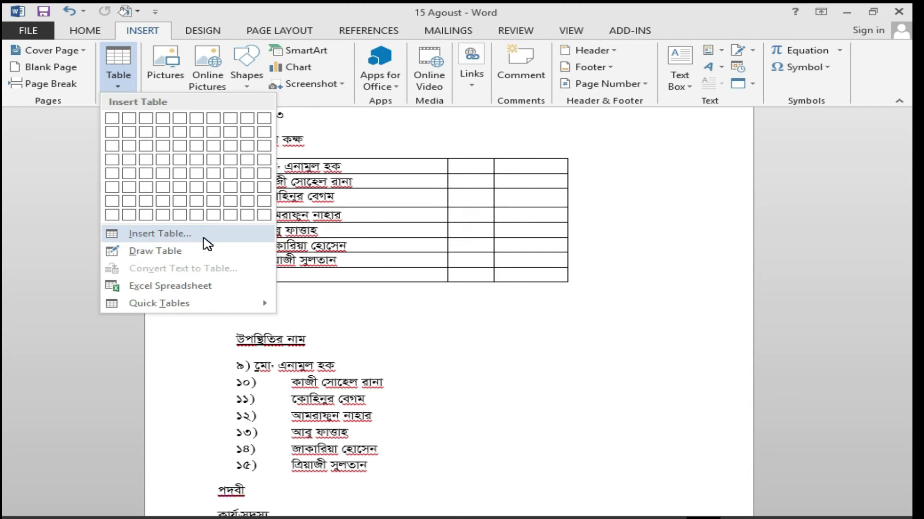
left_click(206, 243)
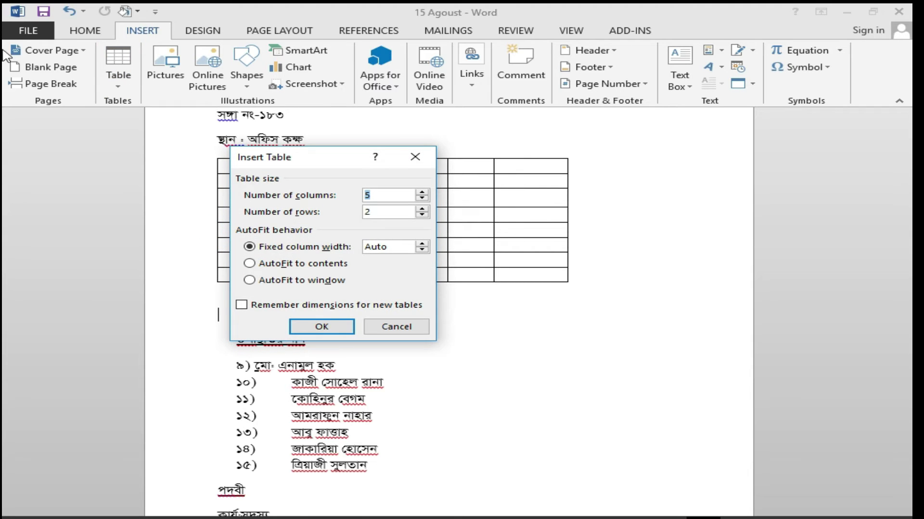
left_click(288, 195)
left_click(422, 192)
double_click(387, 214)
left_click(384, 192)
double_click(383, 193)
type("12")
left_click(331, 328)
Step: Select parts of the new 12-column table, then click into the empty ৮) row
mouse_move(904, 192)
left_mouse_down()
mouse_move(908, 244)
mouse_move(907, 220)
left_mouse_up()
left_click(239, 217)
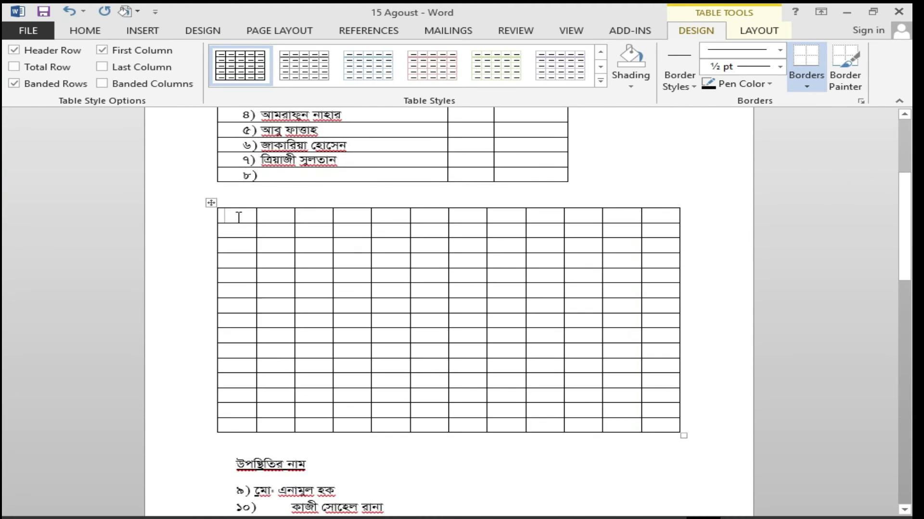
left_click_drag(236, 217, 225, 431)
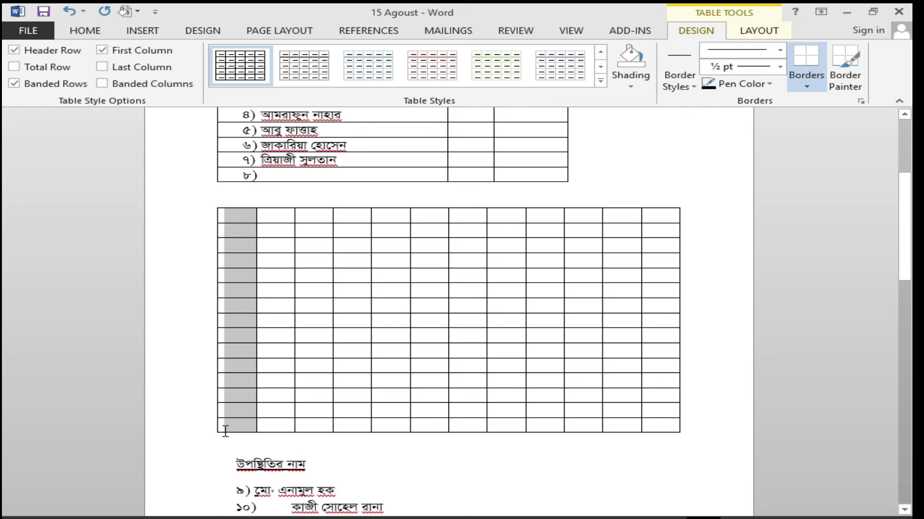
left_click_drag(236, 211, 692, 227)
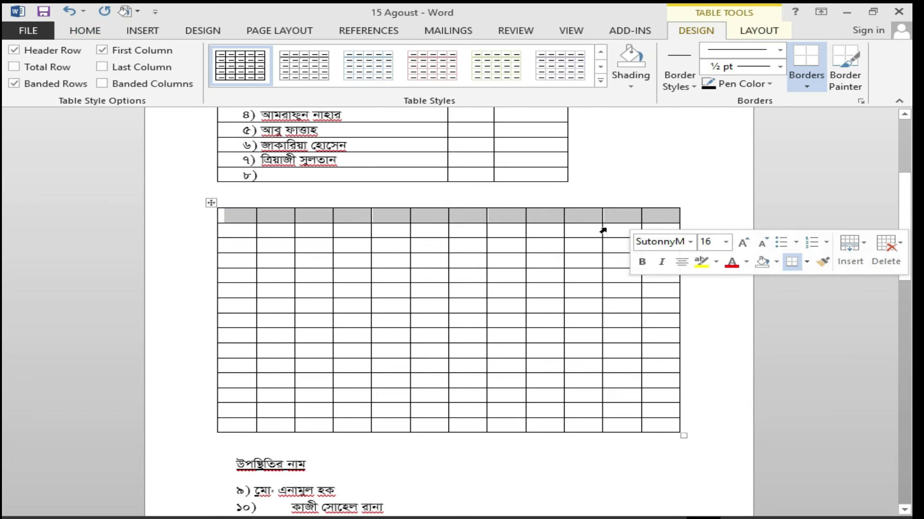
left_click(208, 202)
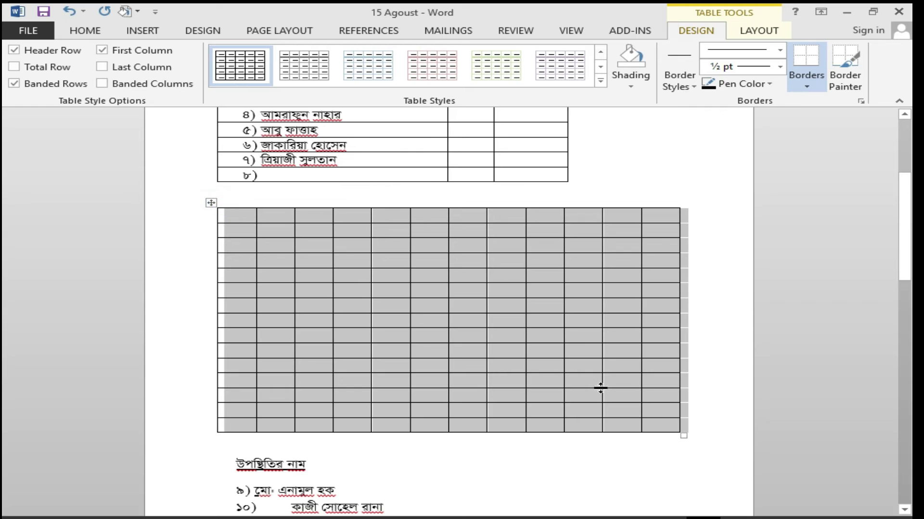
left_click_drag(904, 226, 904, 193)
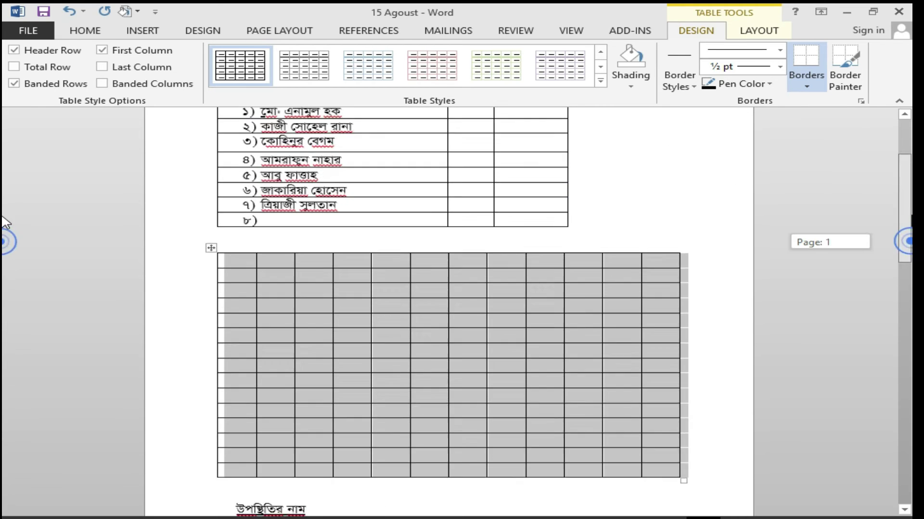
left_click(595, 263)
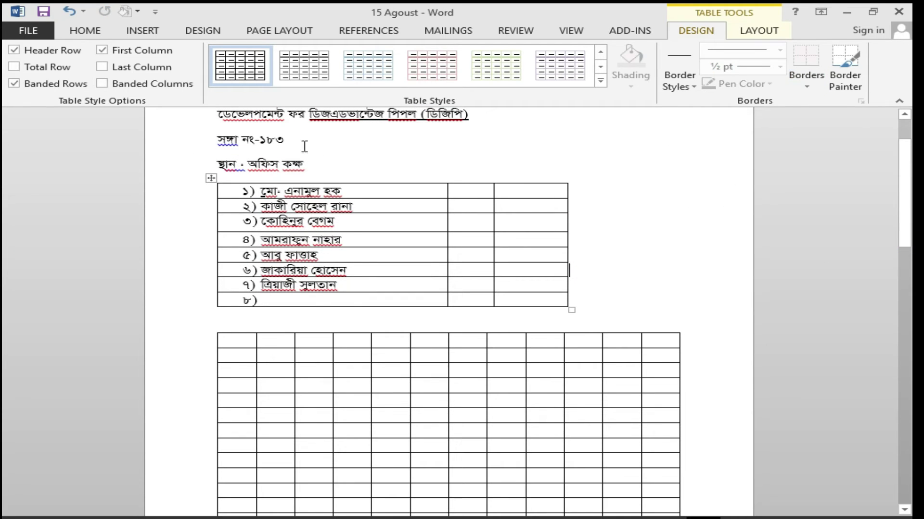
left_click(306, 304)
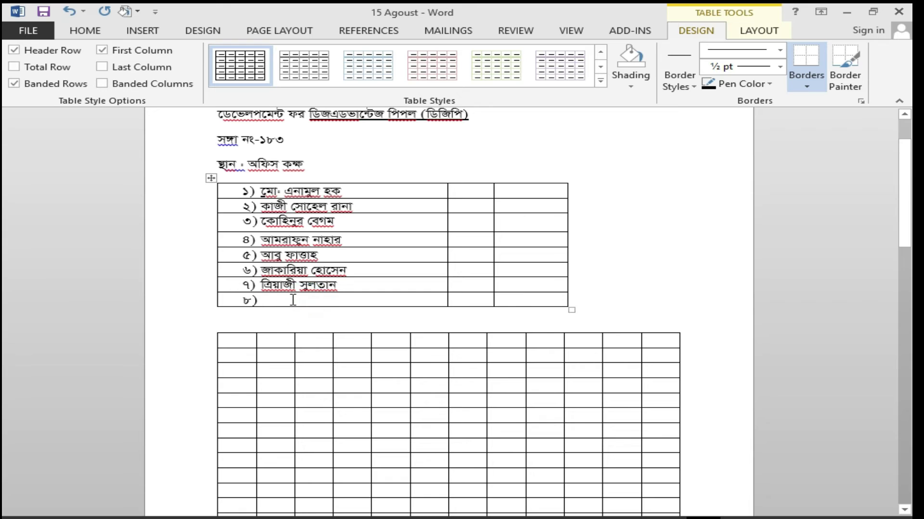
key("BackSpace")
Step: Delete row ৮)'s first cell, remove the broken row, then undo the removal
left_click(219, 301)
left_click(220, 300)
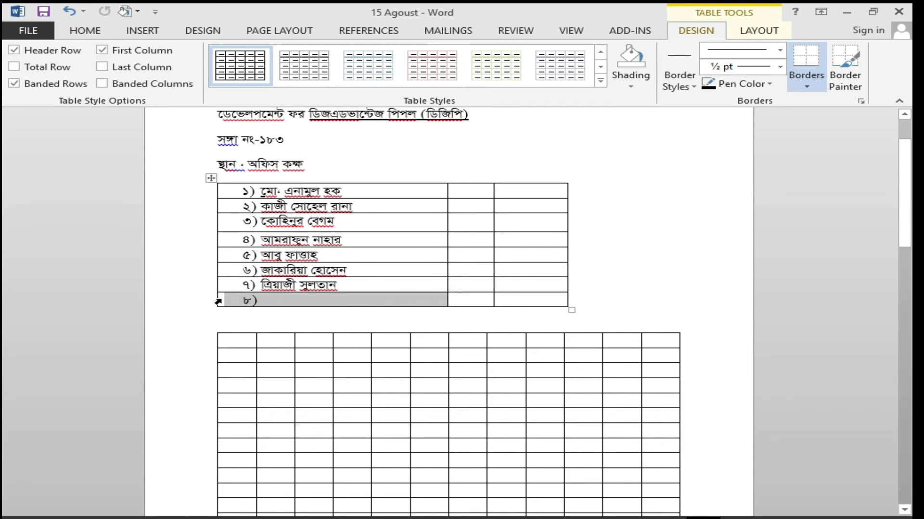
key("BackSpace")
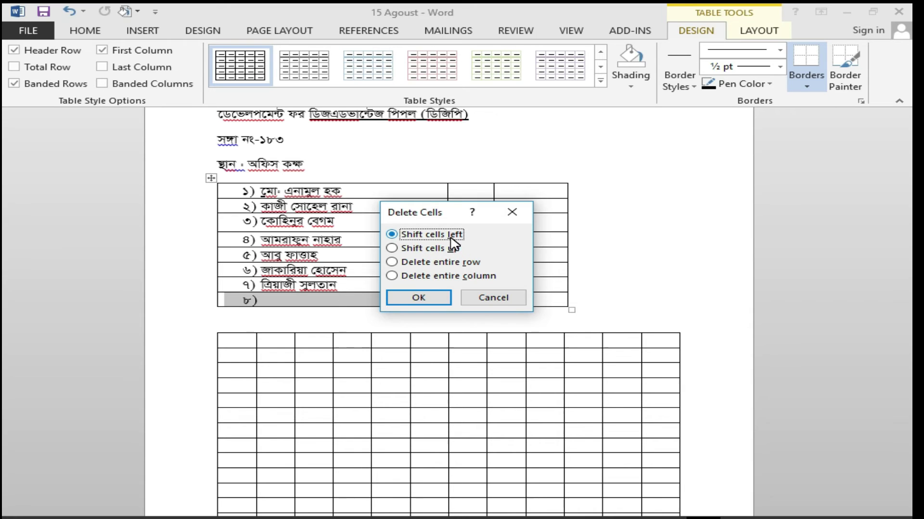
key("Return")
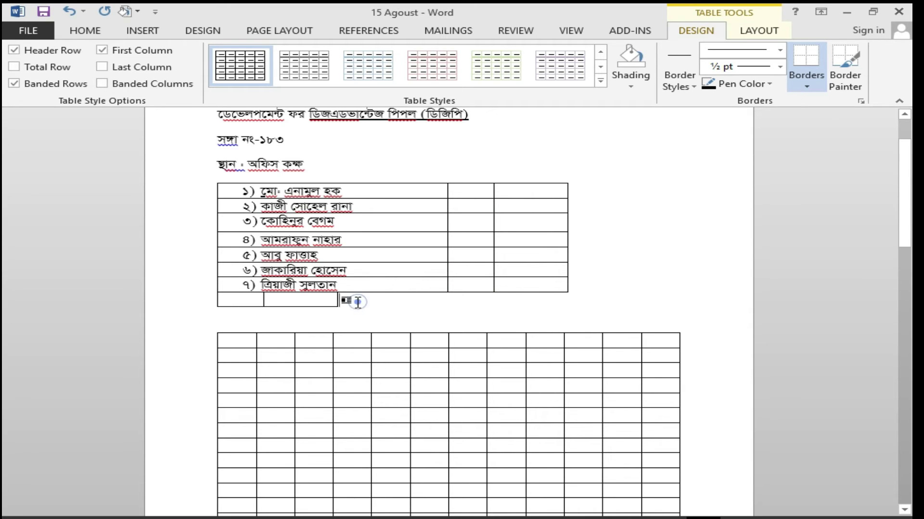
left_click_drag(355, 301, 223, 299)
mouse_move(275, 299)
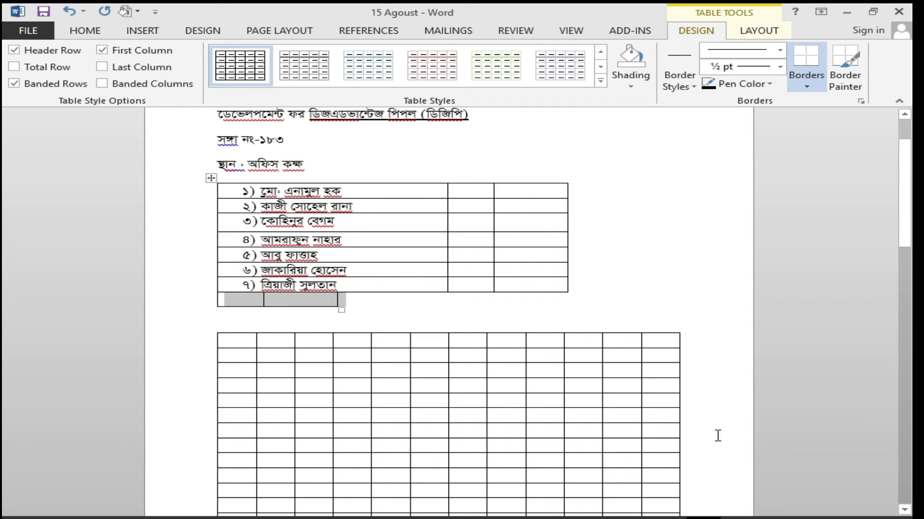
key("BackSpace")
mouse_move(487, 313)
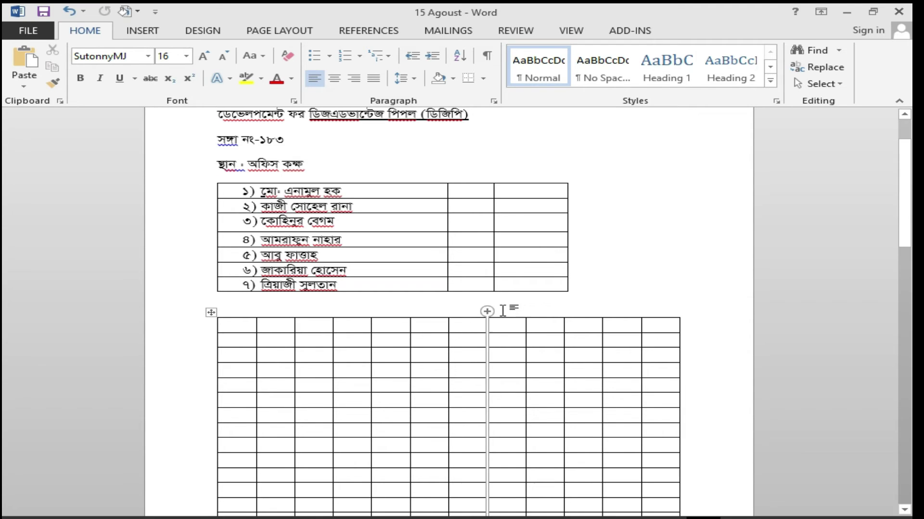
key("ctrl+z")
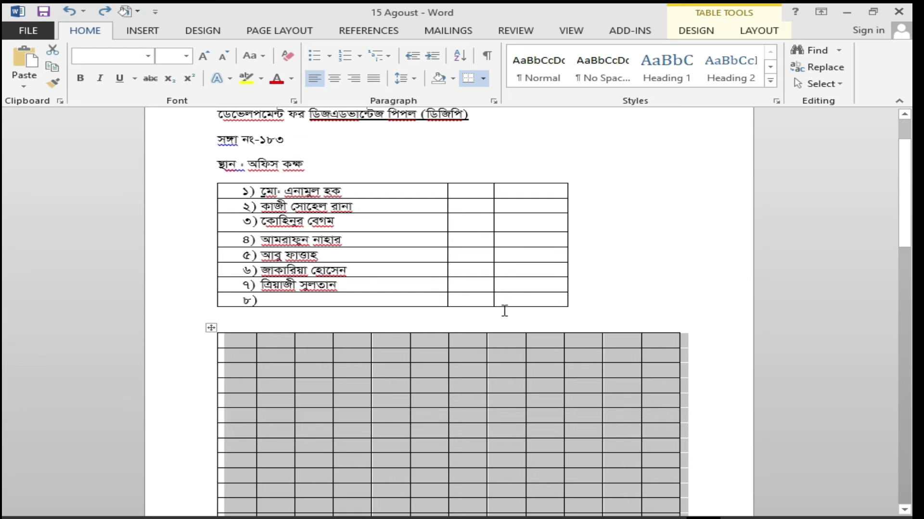
Step: Select the entire empty ৮) row across all columns and delete it
left_click(240, 302)
left_click(221, 303)
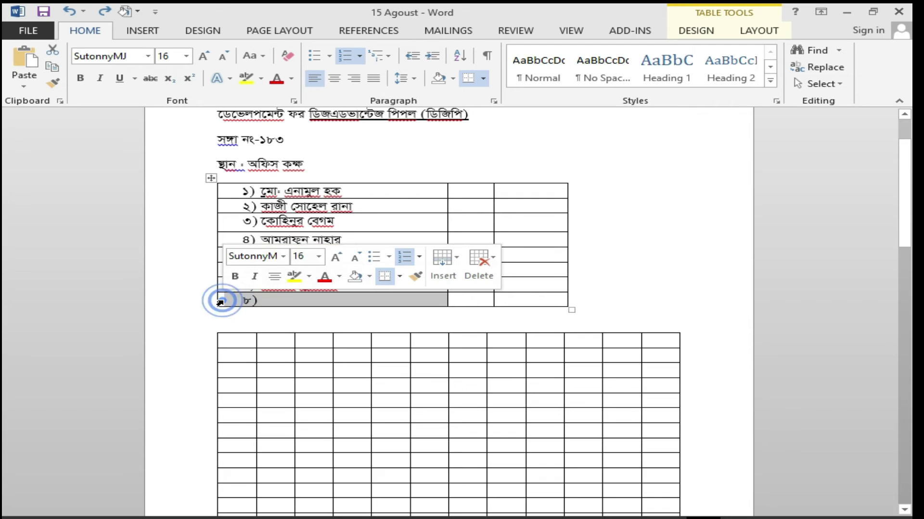
left_click(214, 303)
right_click(221, 304)
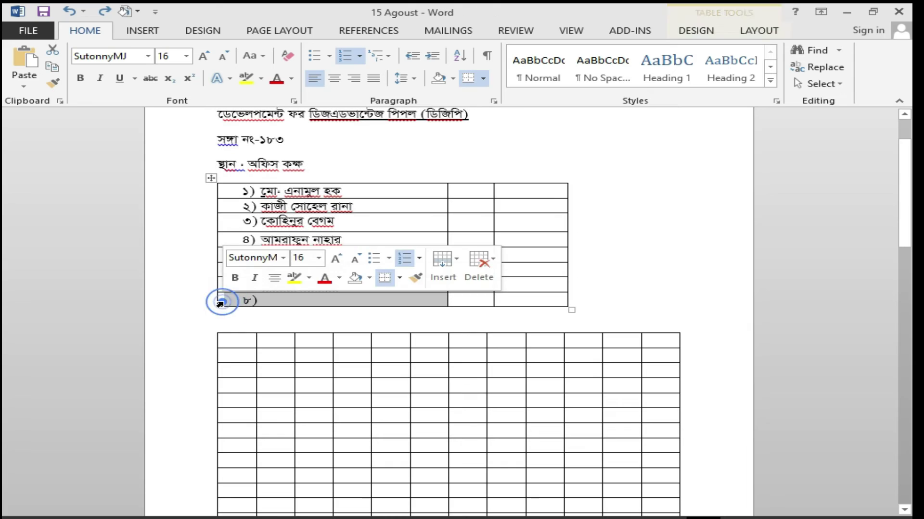
left_click(220, 303)
double_click(220, 303)
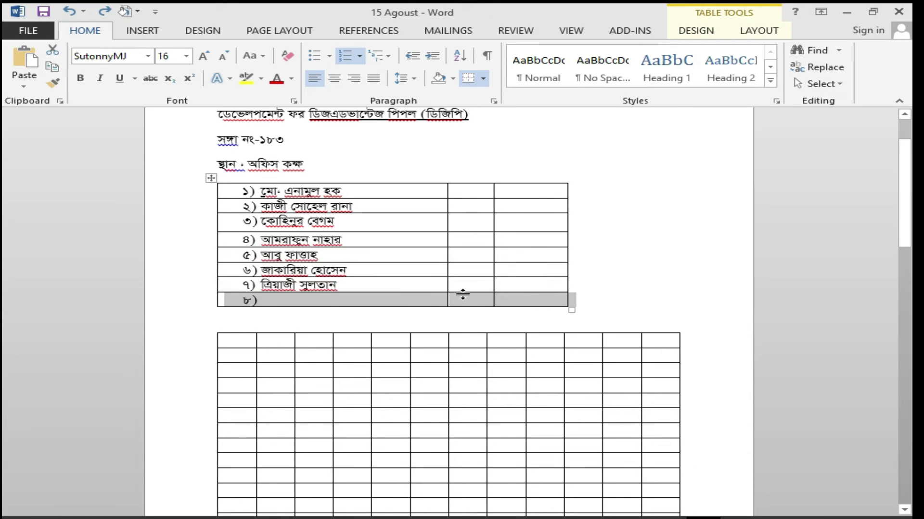
left_click(594, 309)
left_click_drag(588, 308, 217, 306)
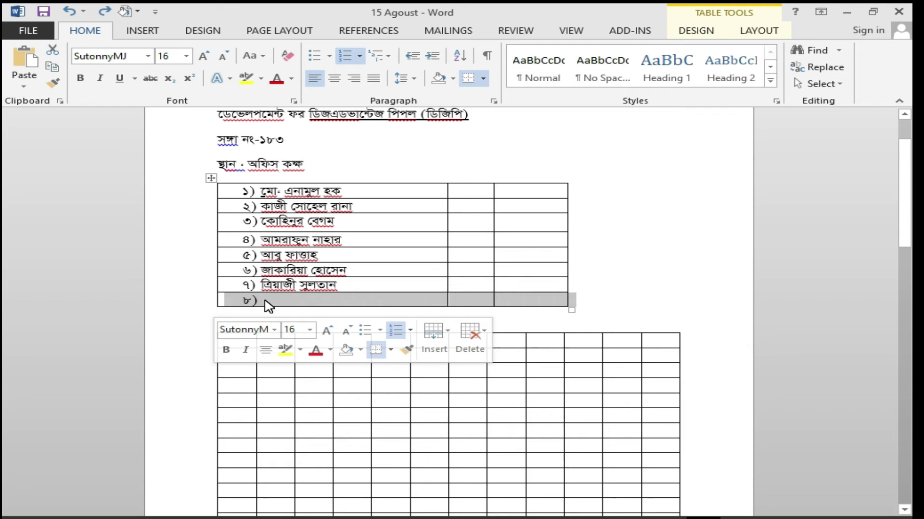
key("BackSpace")
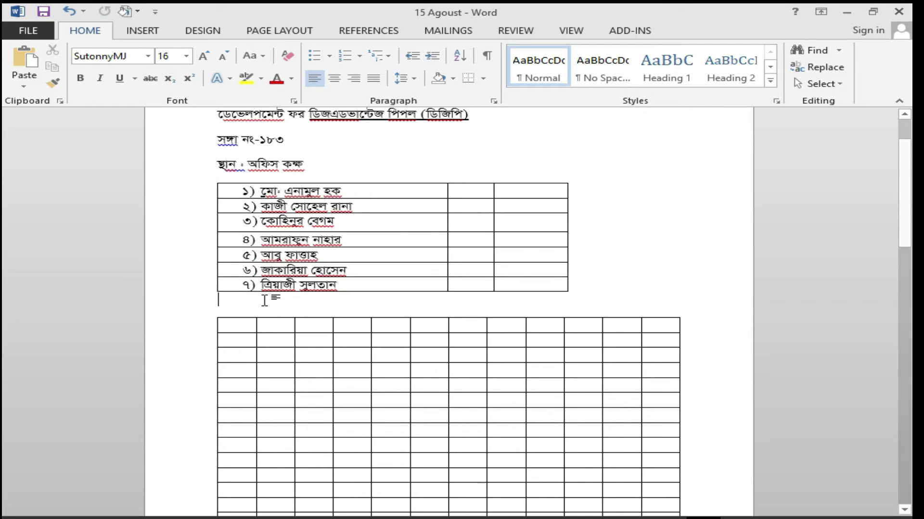
key("ctrl+z")
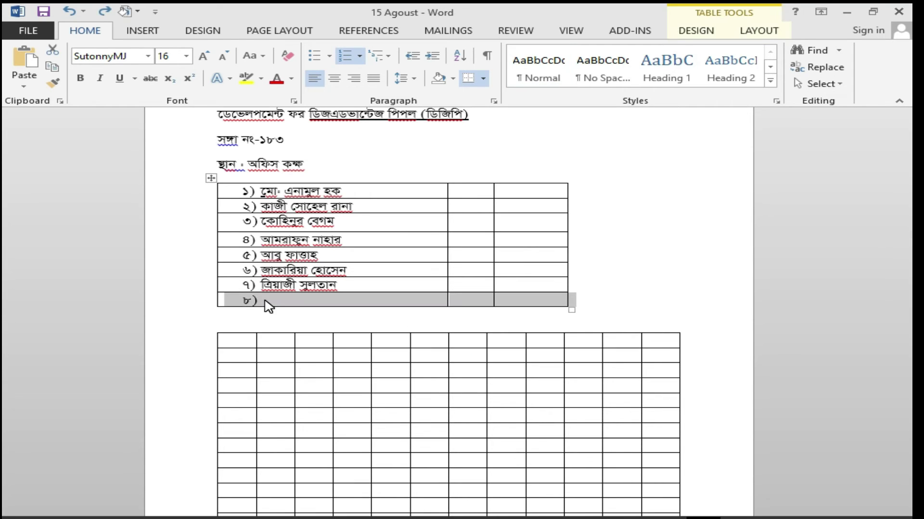
left_click(265, 302)
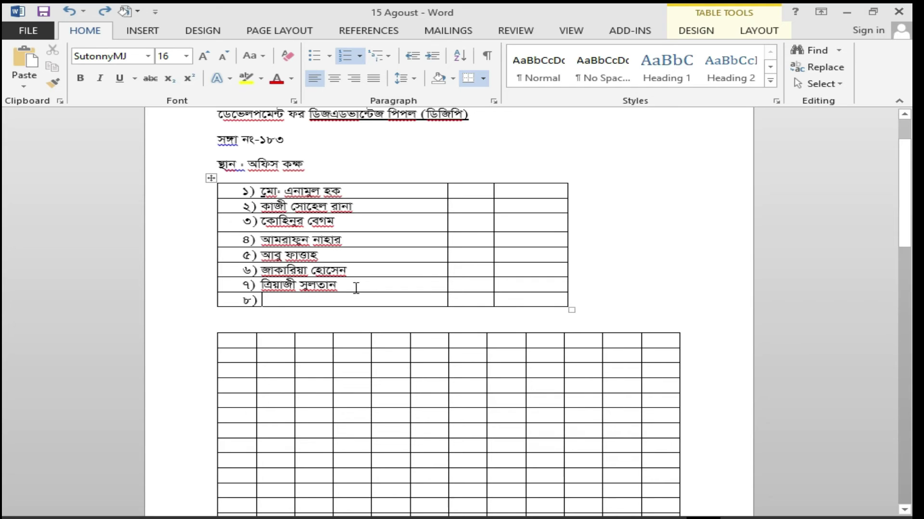
left_click_drag(221, 287, 519, 301)
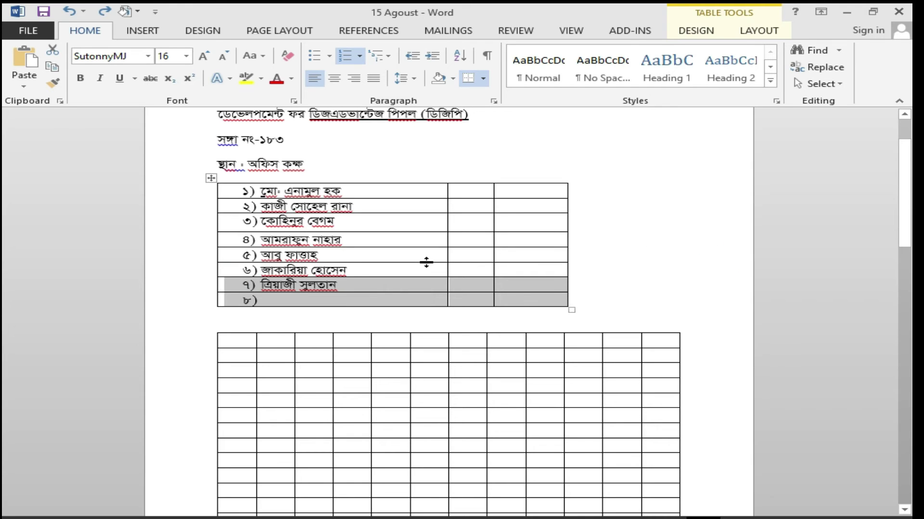
key("Delete")
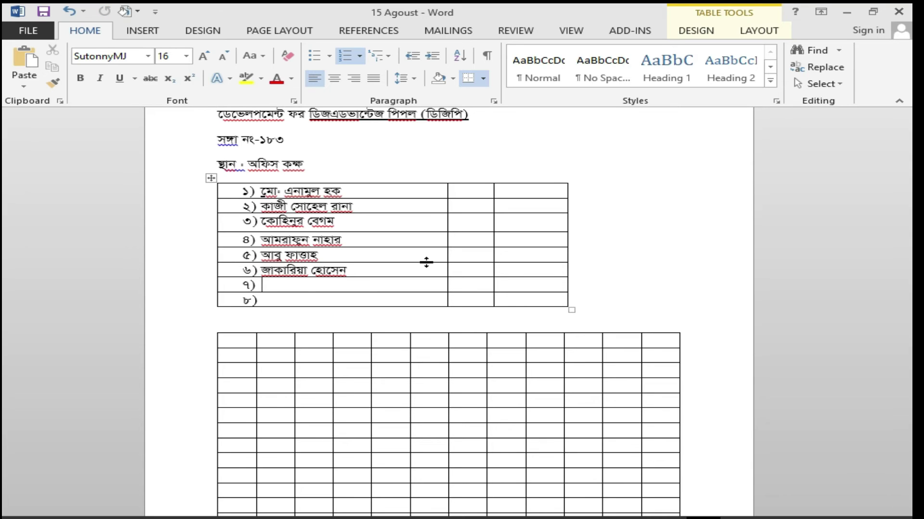
key("ctrl+z")
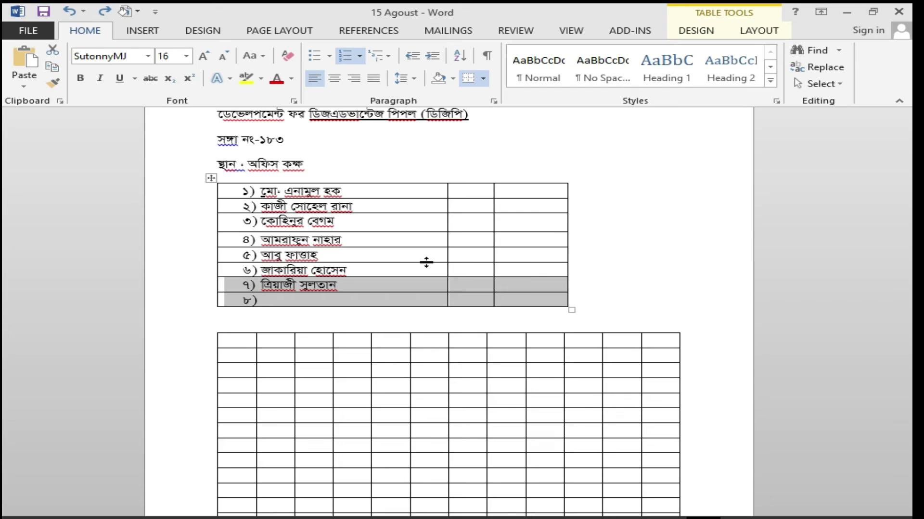
key("BackSpace")
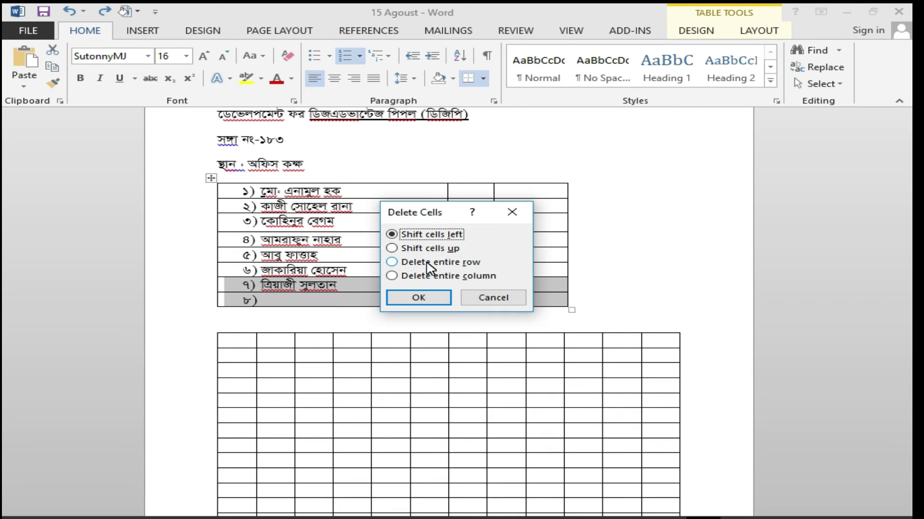
double_click(426, 262)
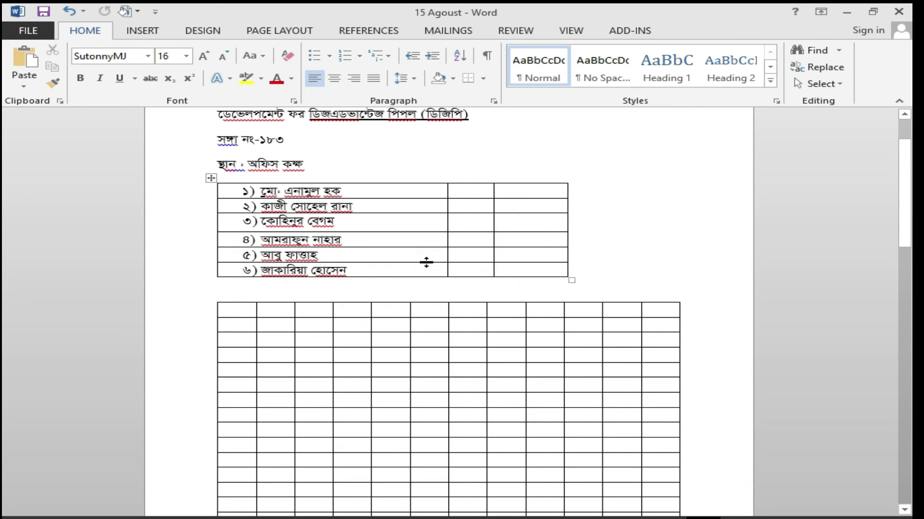
key("ctrl+z")
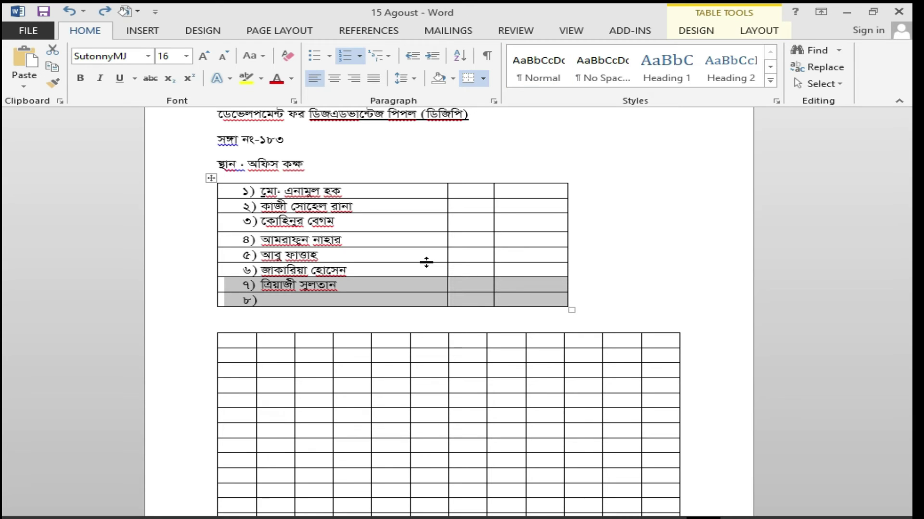
left_click(271, 303)
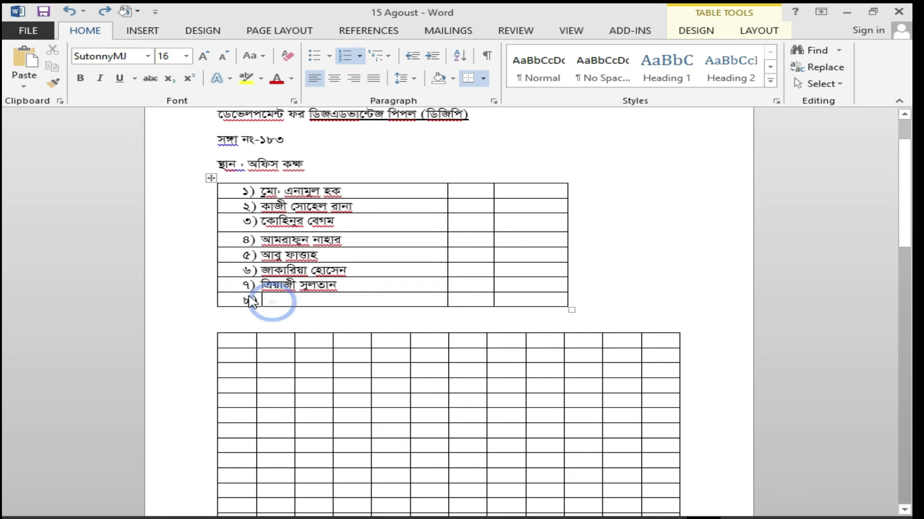
left_click(225, 301)
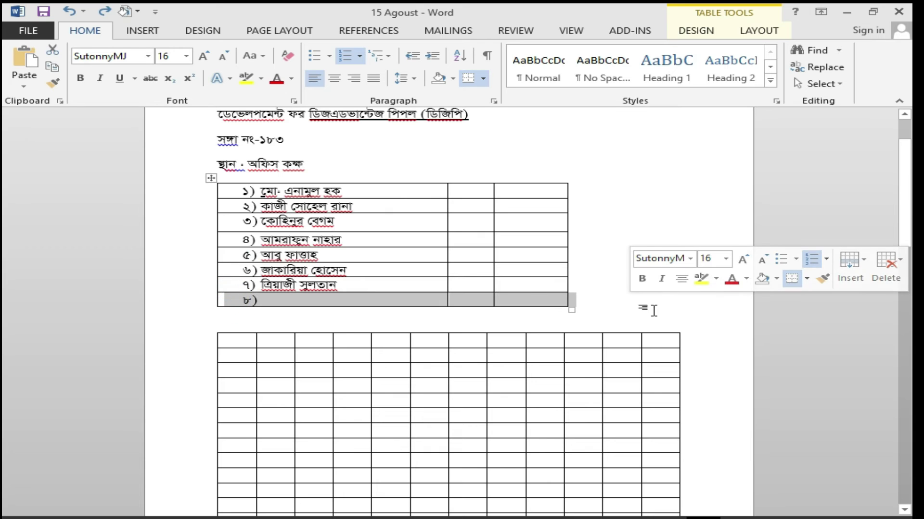
key("BackSpace")
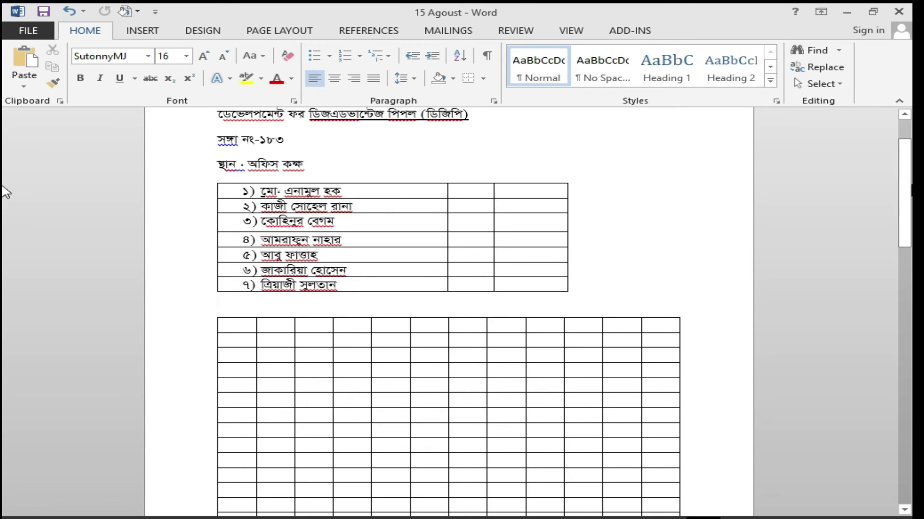
Step: Delete the empty twelve-column grid table
left_click_drag(905, 188, 905, 182)
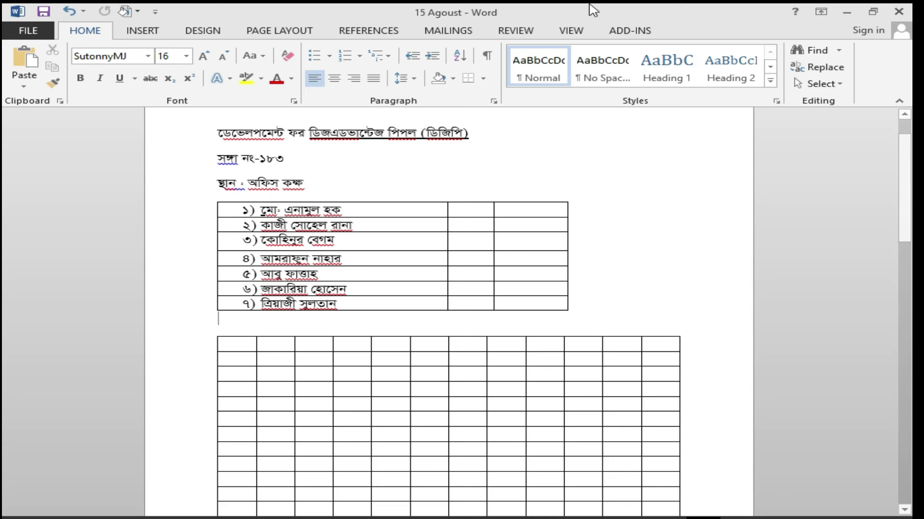
left_click(472, 212)
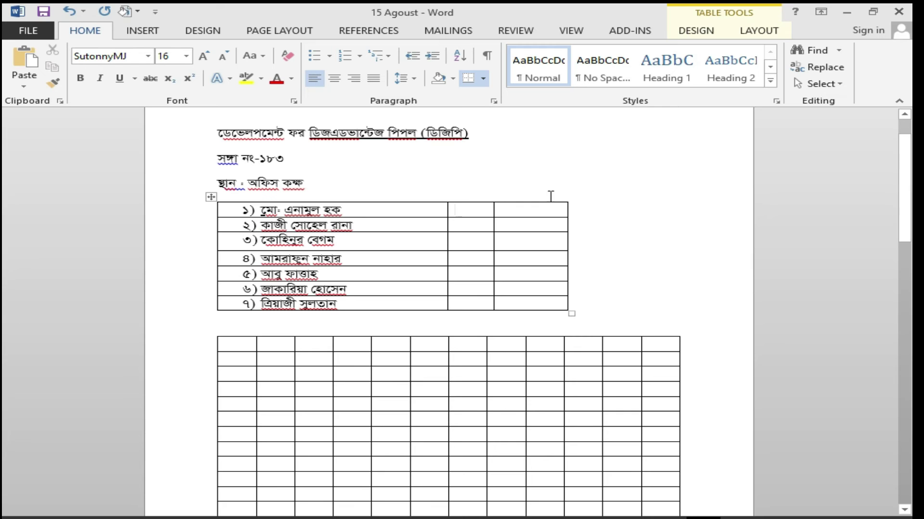
left_click(471, 213)
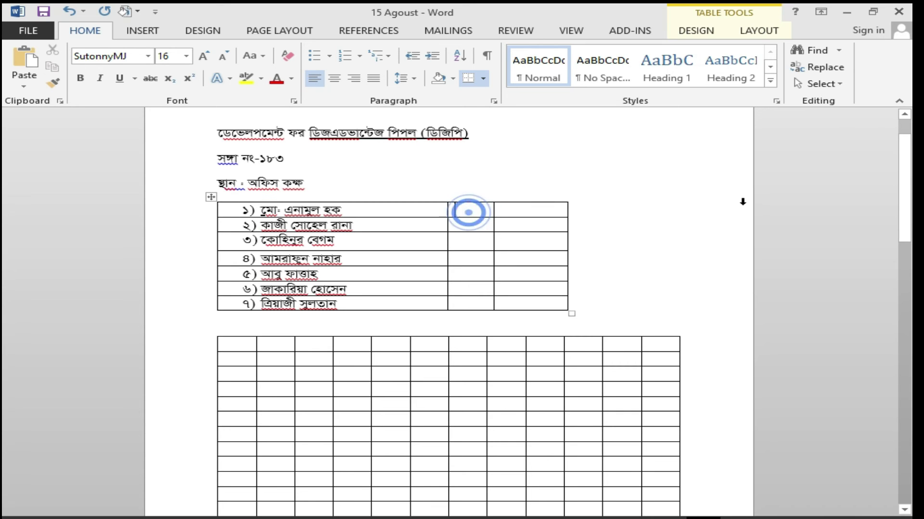
left_click_drag(906, 175, 906, 203)
left_click(374, 293)
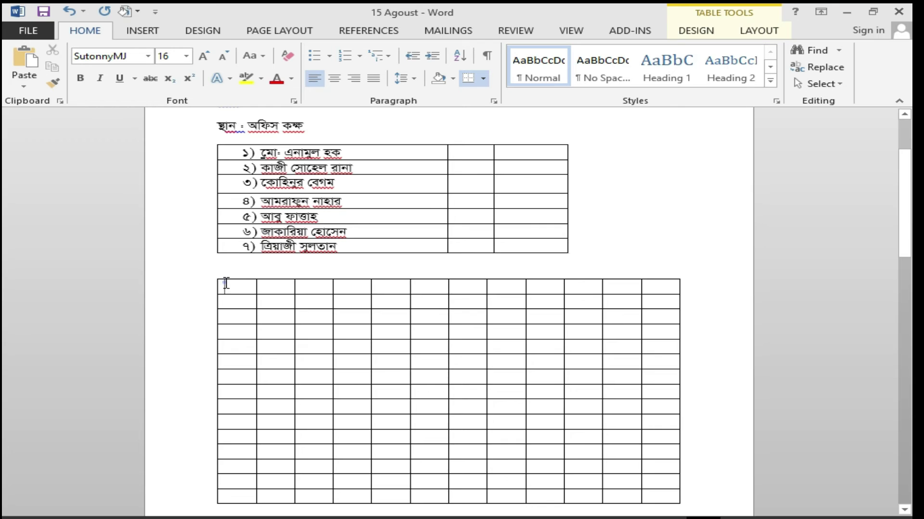
left_click(210, 273)
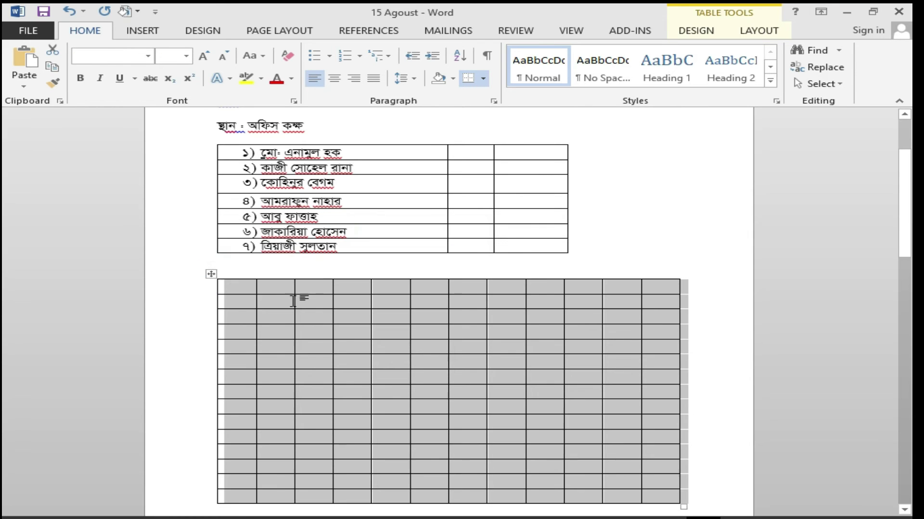
key("BackSpace")
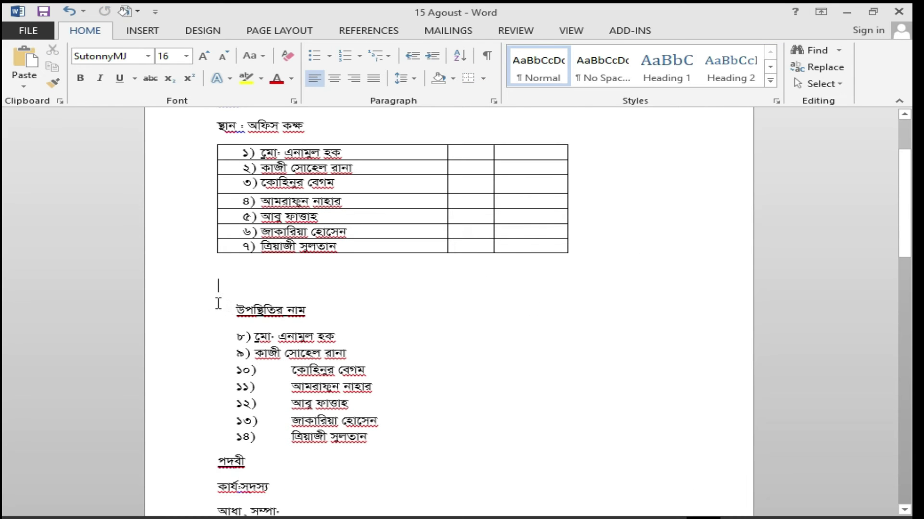
Step: Remove the repeated attendee list through the পদবী heading and cut the কার্যসদস্য line
left_click_drag(213, 301, 366, 455)
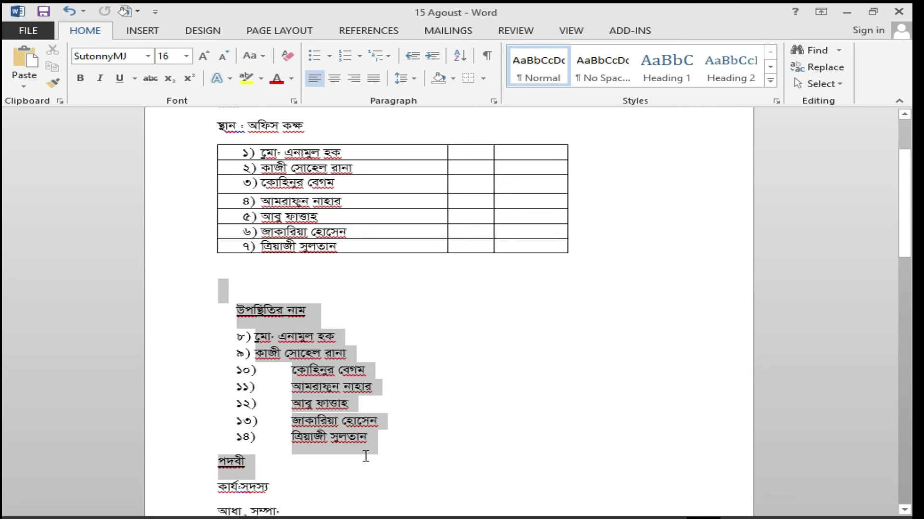
key("BackSpace")
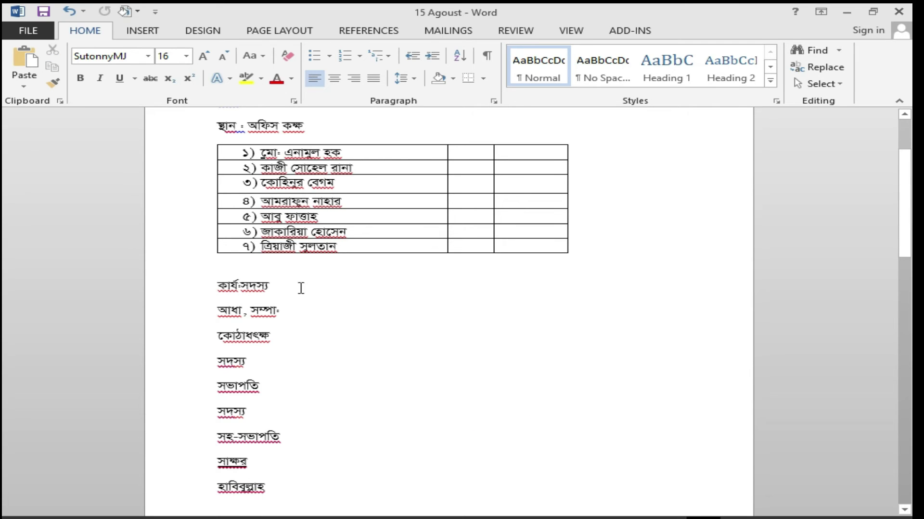
left_click_drag(286, 287, 210, 288)
key("ctrl+c")
key("BackSpace")
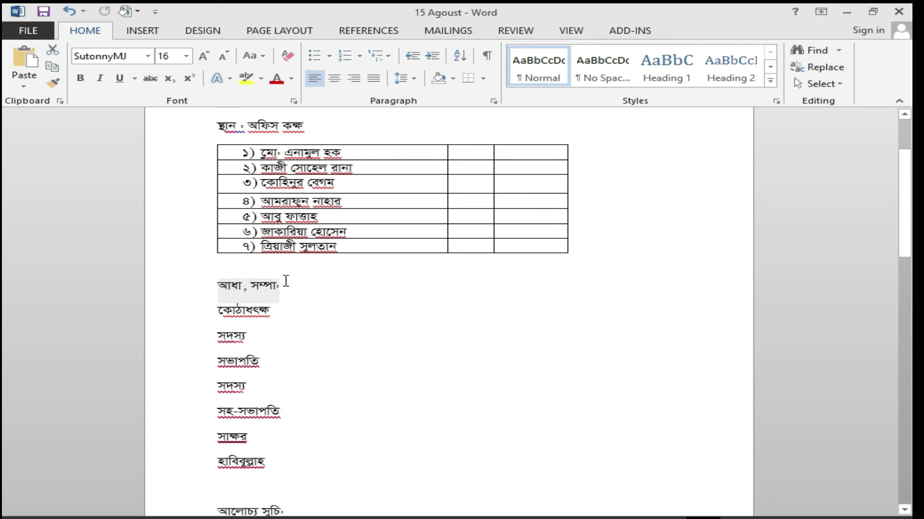
left_click(465, 158)
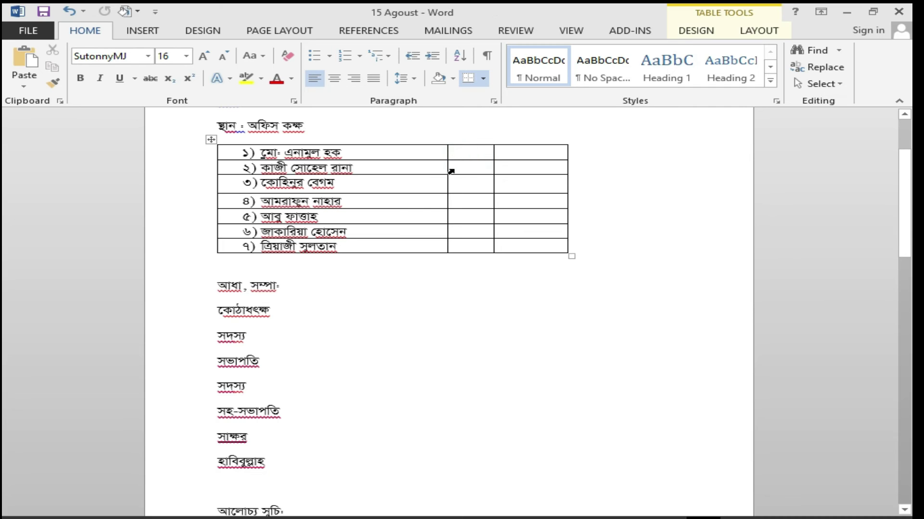
Step: Place কার্যসদস্য, আধা. সম্পা: and কোঠাধ্যক্ষ in the middle cells of rows 1–3
key("ctrl+v")
left_click_drag(295, 301, 210, 302)
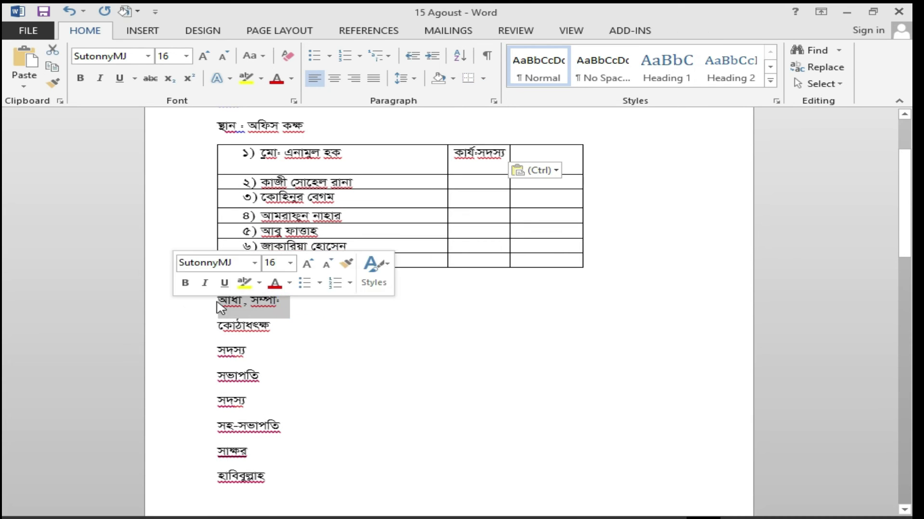
key("BackSpace")
left_click(493, 180)
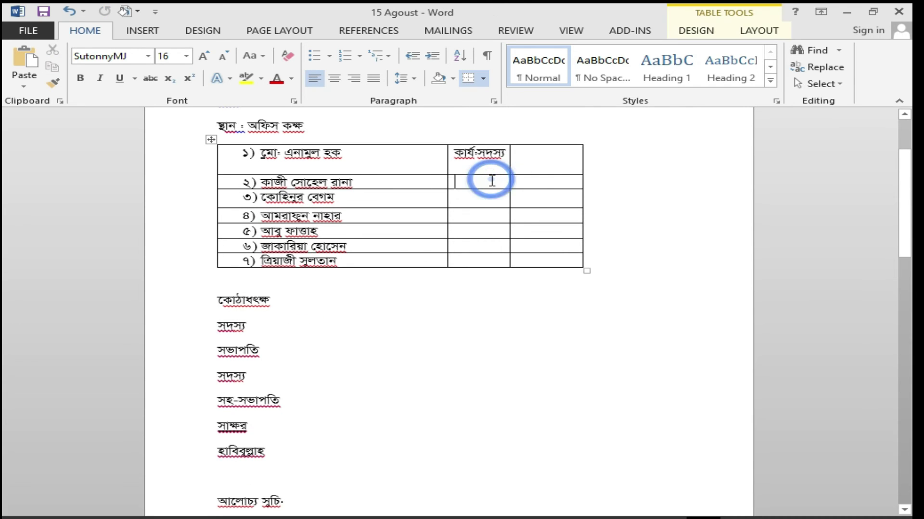
key("ctrl+v")
left_click_drag(281, 330, 183, 336)
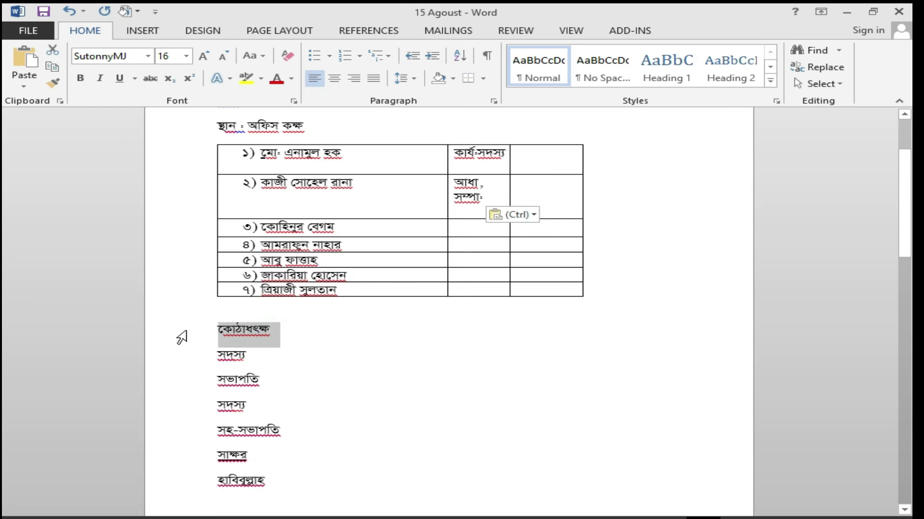
key("BackSpace")
left_click(468, 229)
key("ctrl+v")
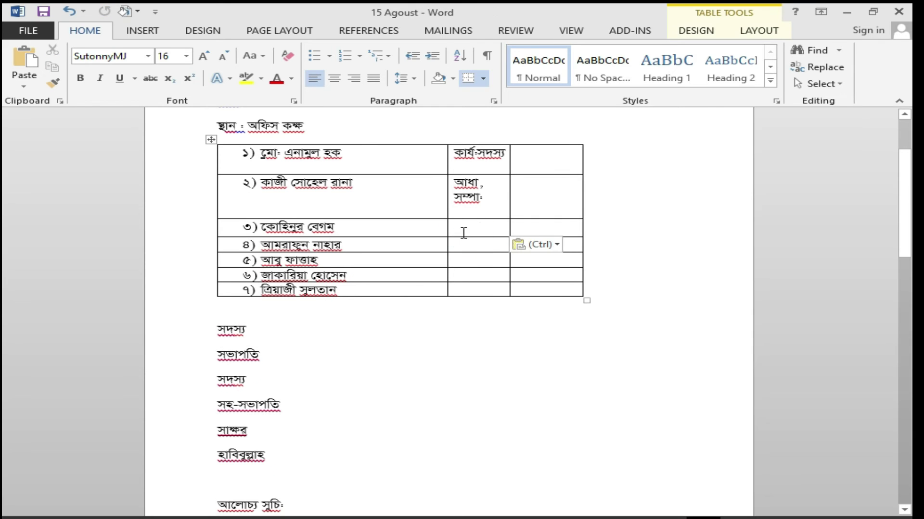
Step: Move সদস্য and সভাপতি into the middle cells of rows 4 and 5
left_click(163, 343)
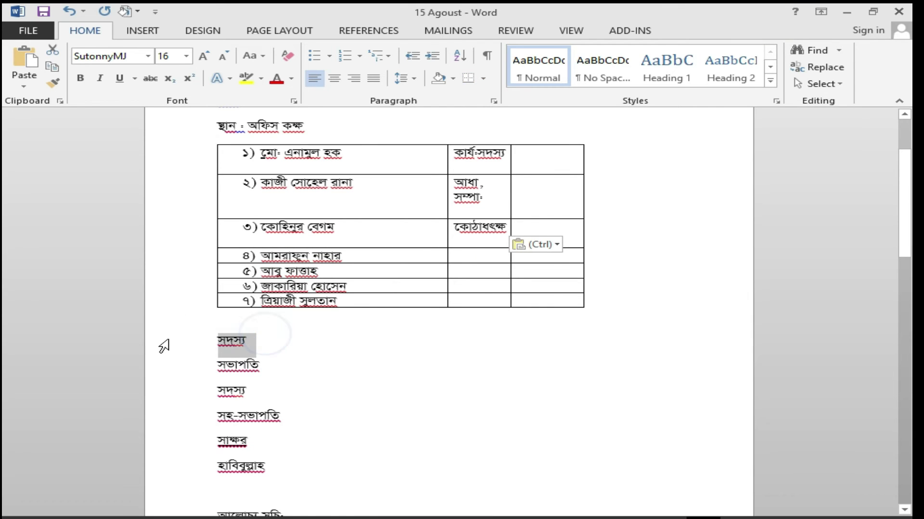
key("BackSpace")
left_click(476, 256)
type("সদস্য")
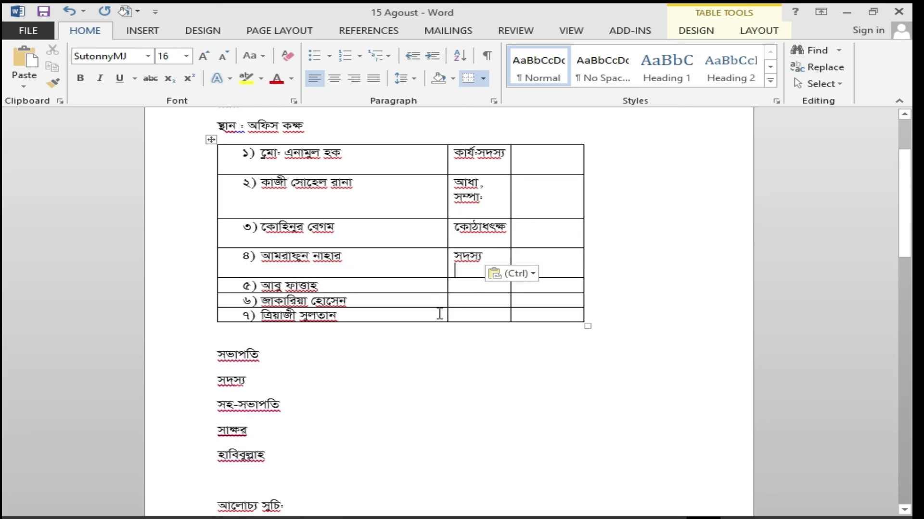
left_click(125, 360)
key("ctrl+x")
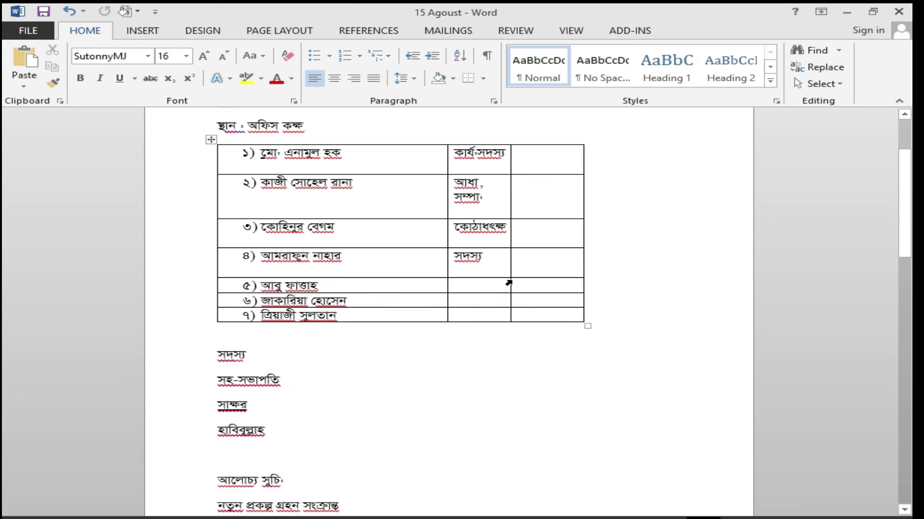
left_click(498, 286)
key("ctrl+v")
Step: Move the second সদস্য and সহ-সভাপতি into the middle cells of rows 6 and 7
left_click(161, 364)
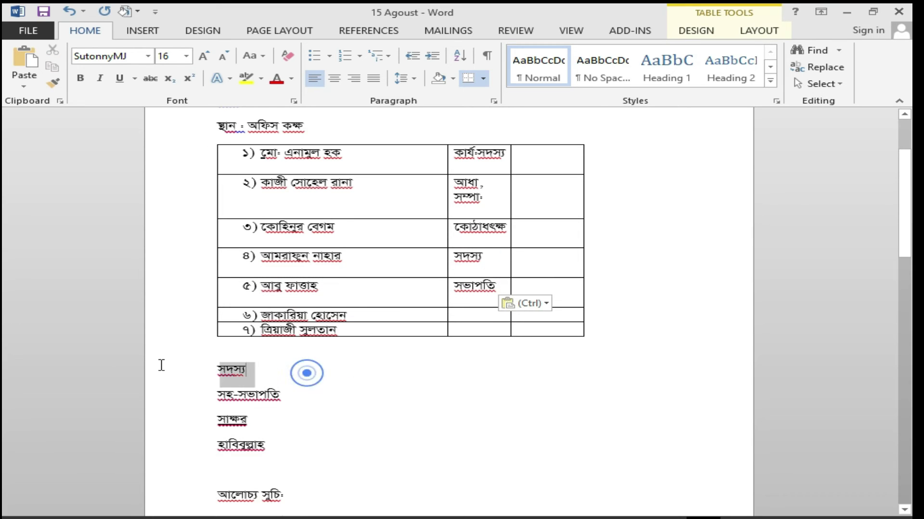
key("ctrl+x")
left_click(504, 313)
key("ctrl+v")
left_click_drag(296, 384, 198, 381)
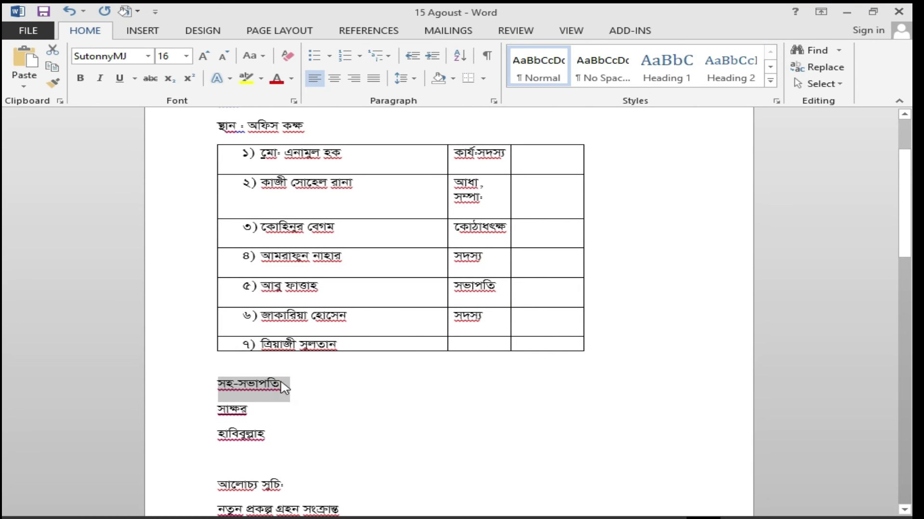
key("ctrl+x")
left_click(482, 340)
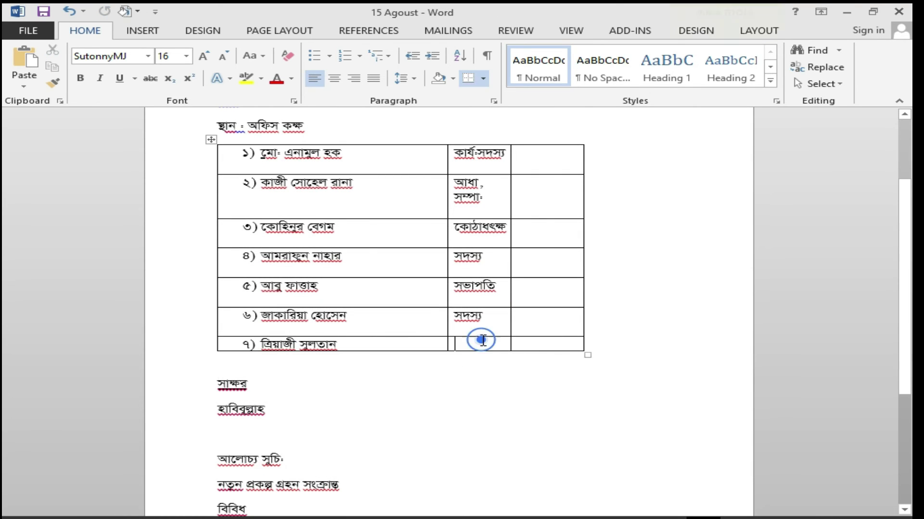
key("ctrl+v")
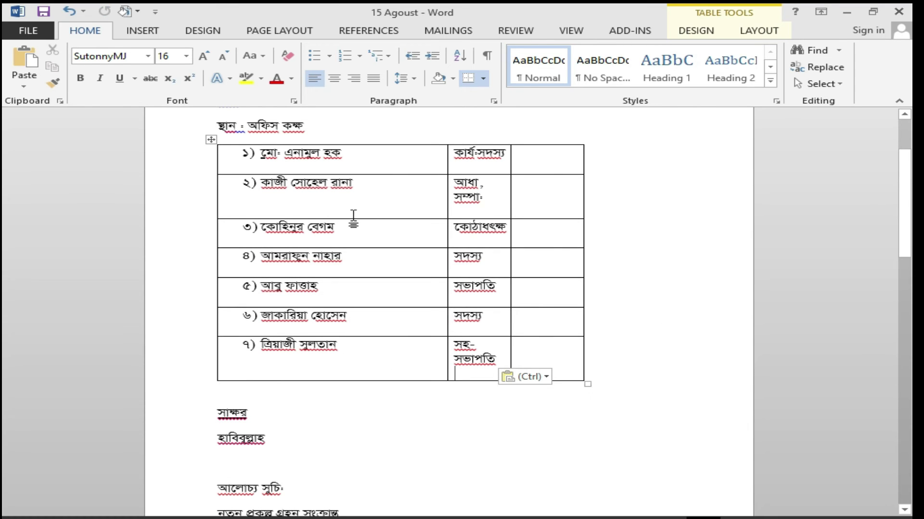
Step: Check row 7's name and remove the empty line under সহ-সভাপতি
left_click(308, 347)
left_click(368, 360)
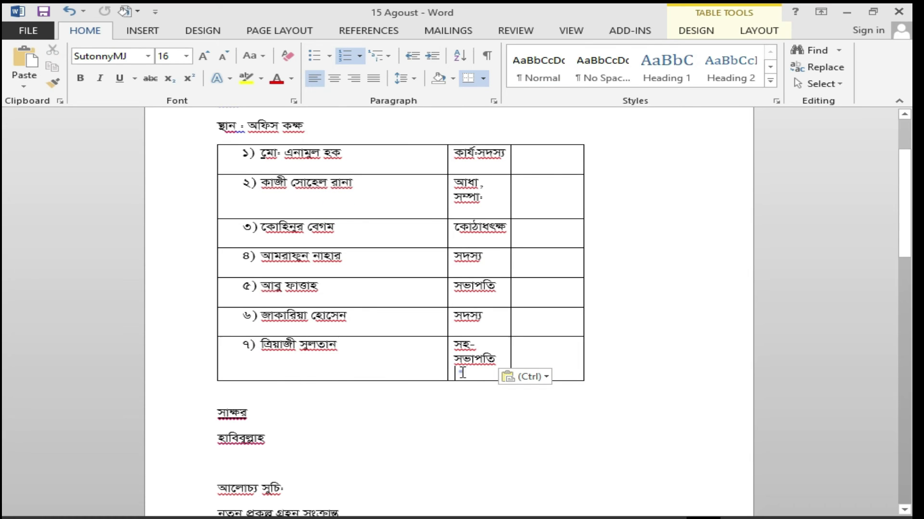
left_click(236, 363)
left_click(380, 362)
left_click(465, 374)
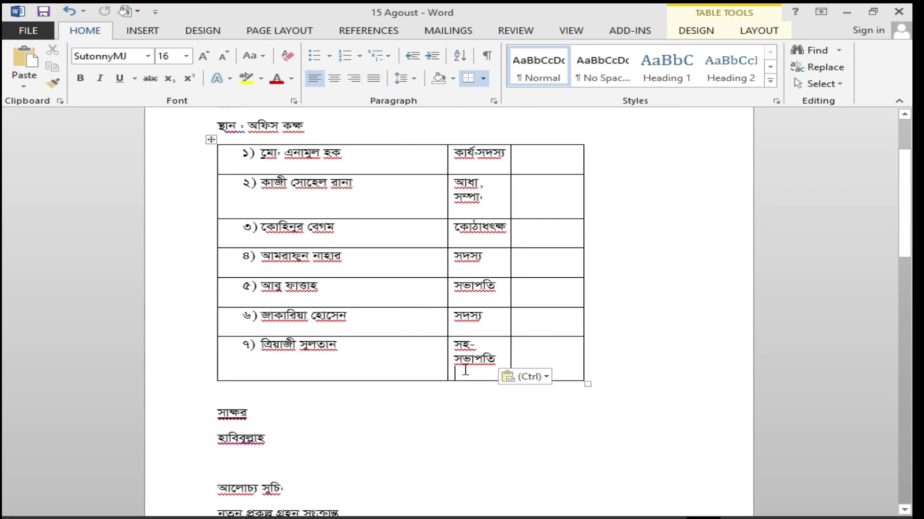
key("ctrl+z")
Step: Remove the trailing empty line from each designation cell, working from row 6 up to row 1
left_click(473, 331)
key("BackSpace")
left_click(462, 300)
key("BackSpace")
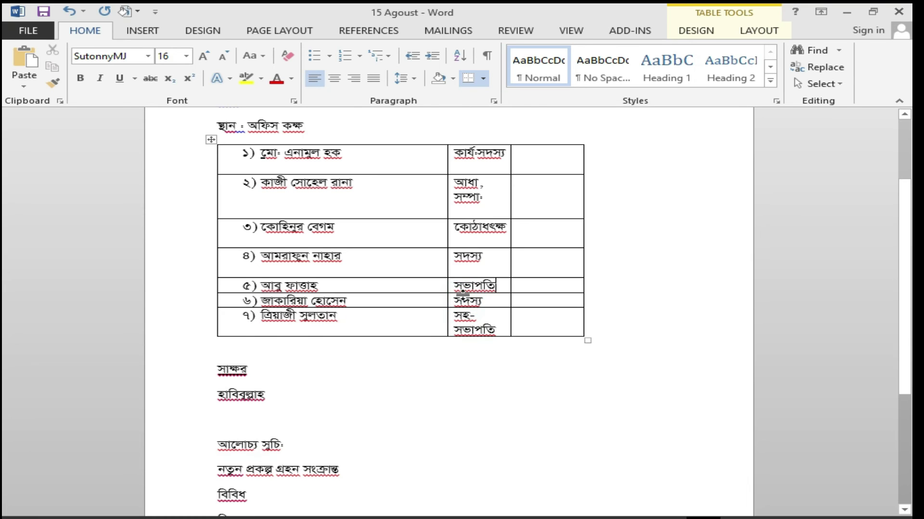
left_click(462, 271)
key("BackSpace")
left_click(469, 240)
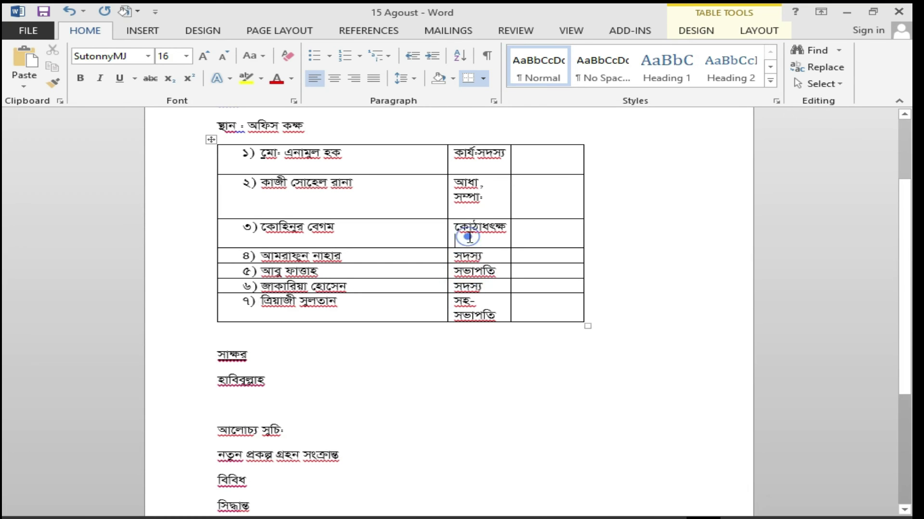
key("BackSpace")
left_click(463, 208)
key("BackSpace")
left_click(461, 167)
key("BackSpace")
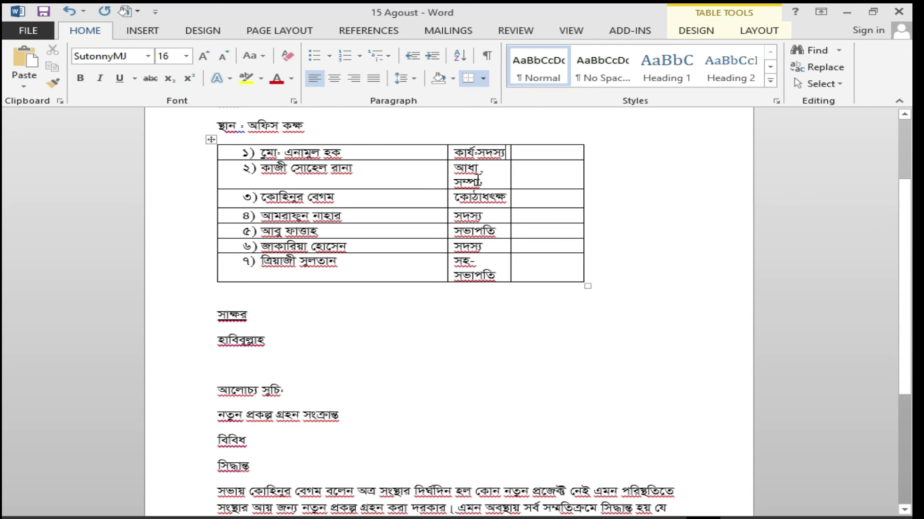
Step: Drag the border between the names and designations columns to the left
mouse_move(447, 178)
left_mouse_down()
mouse_move(355, 188)
mouse_move(363, 188)
left_mouse_up()
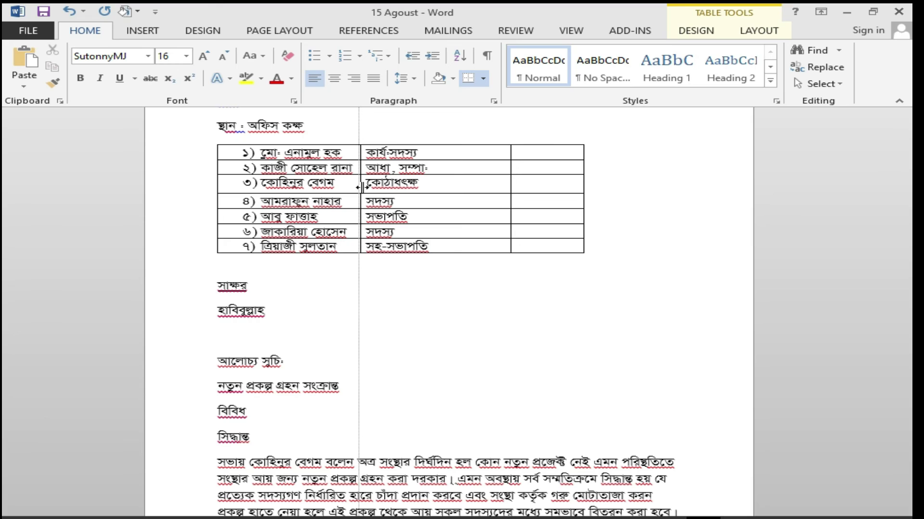
left_click_drag(362, 187, 360, 187)
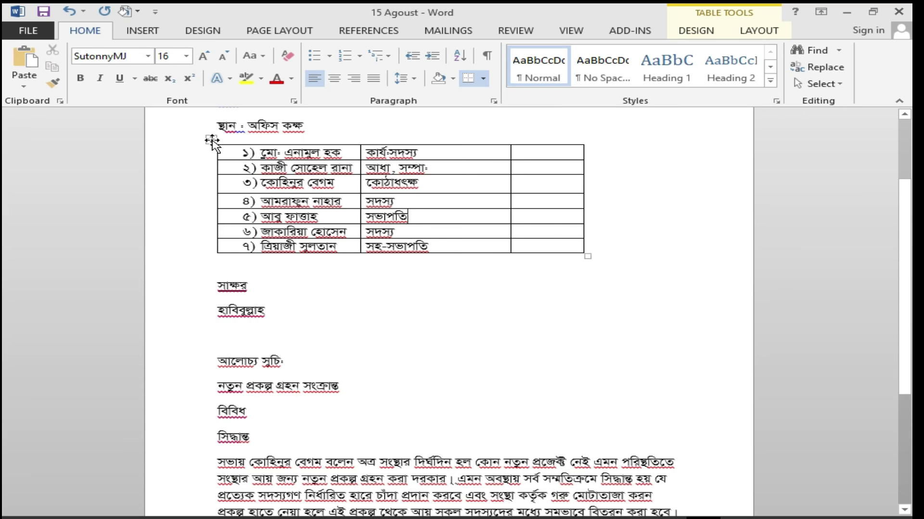
Step: Select the attendee table and try larger, then smaller, text sizes
left_click(211, 140)
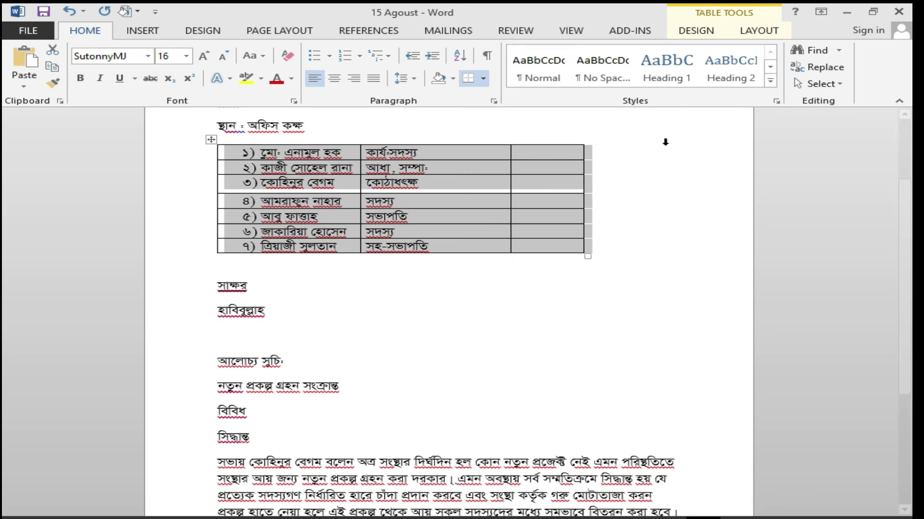
left_click(203, 58)
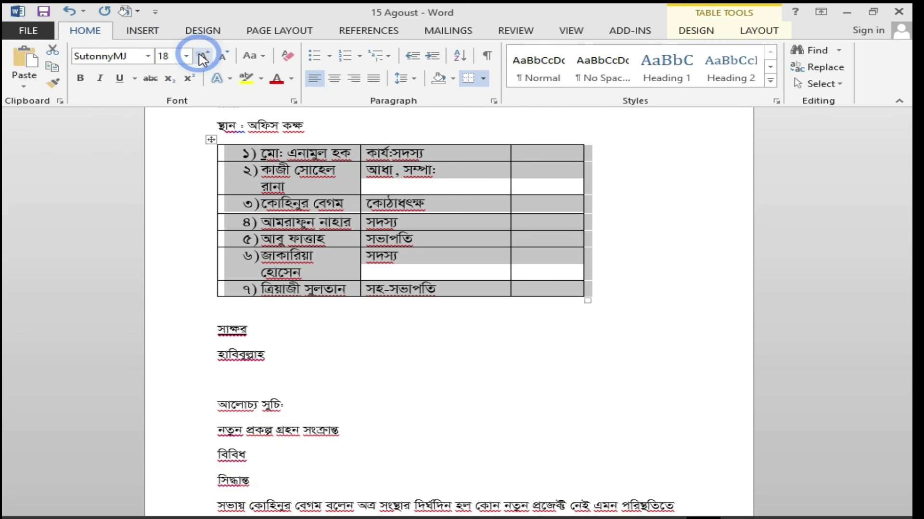
left_click(203, 58)
left_click(203, 58)
left_click(203, 58)
left_click(203, 57)
left_click(203, 58)
left_click(203, 57)
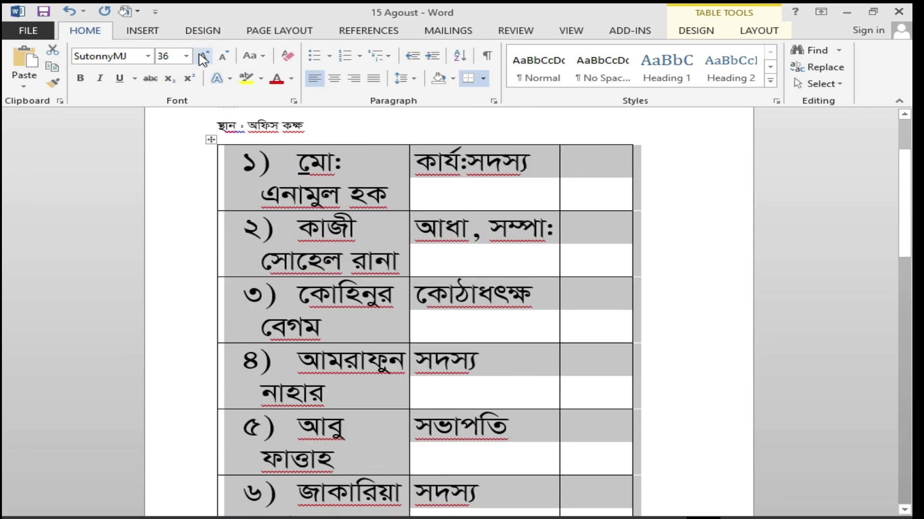
left_click(203, 58)
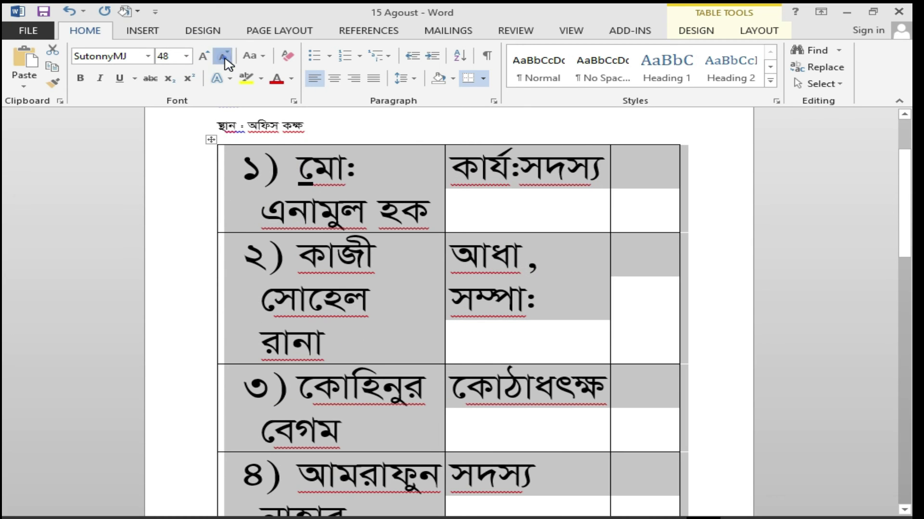
left_click(225, 58)
left_click(225, 58)
left_click(225, 58)
left_click(225, 58)
left_click(225, 58)
left_click(226, 58)
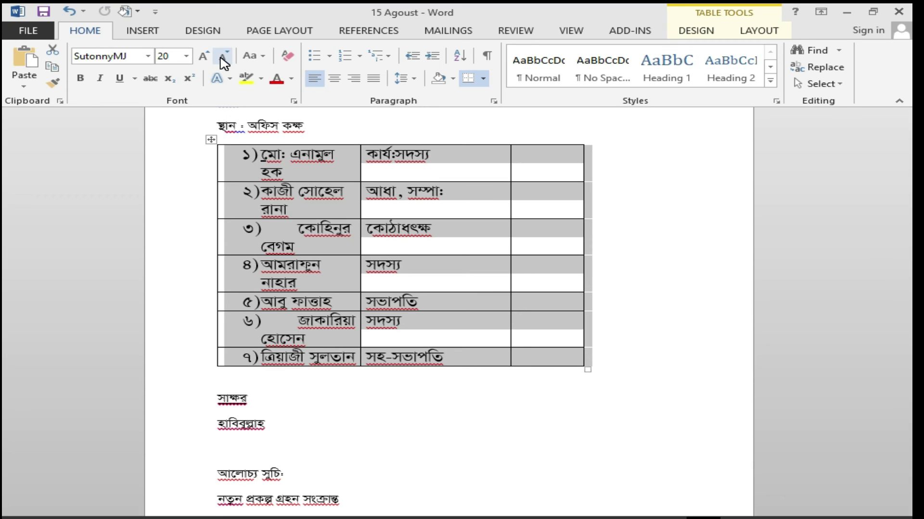
Step: Fine-tune the table text size down and up until it settles at 16
key("ctrl+z")
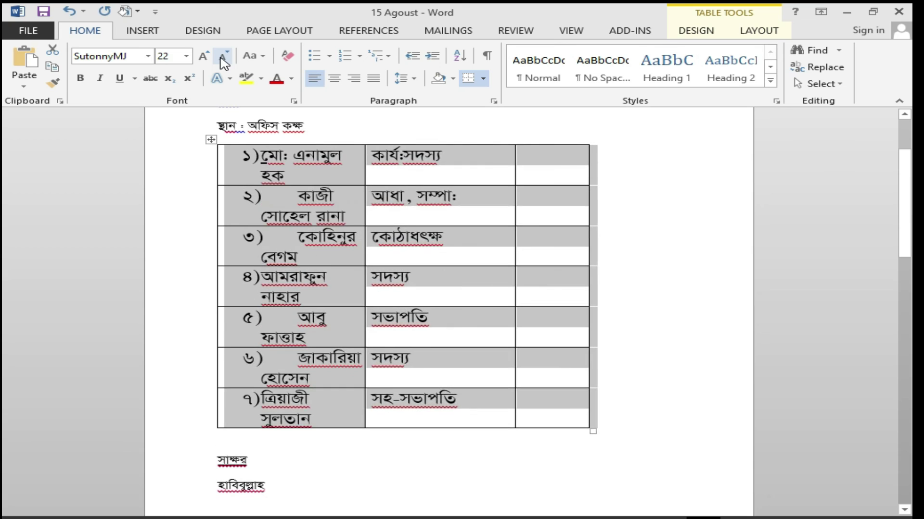
key("ctrl+z")
key("ctrl+z")
key("ctrl+z")
key("ctrl+z")
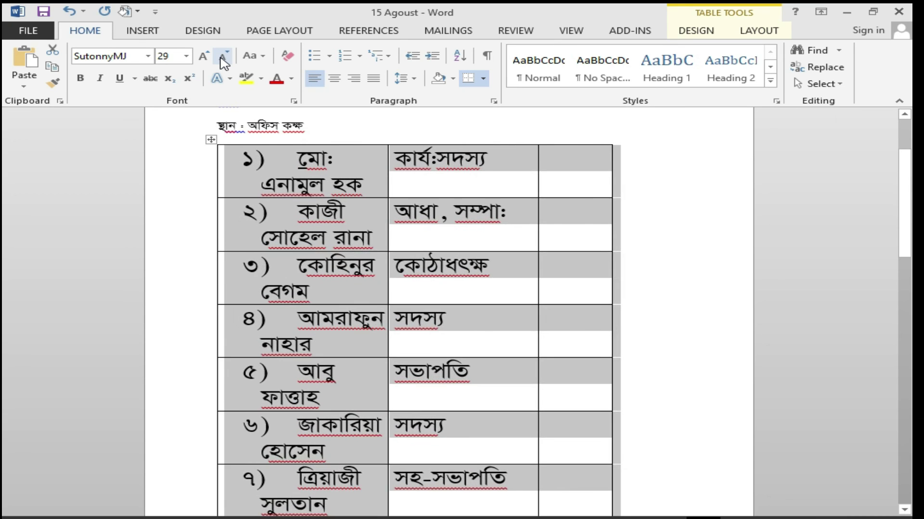
key("ctrl+z")
key("ctrl+z")
key("ctrl+z")
left_click(224, 63)
left_click(224, 62)
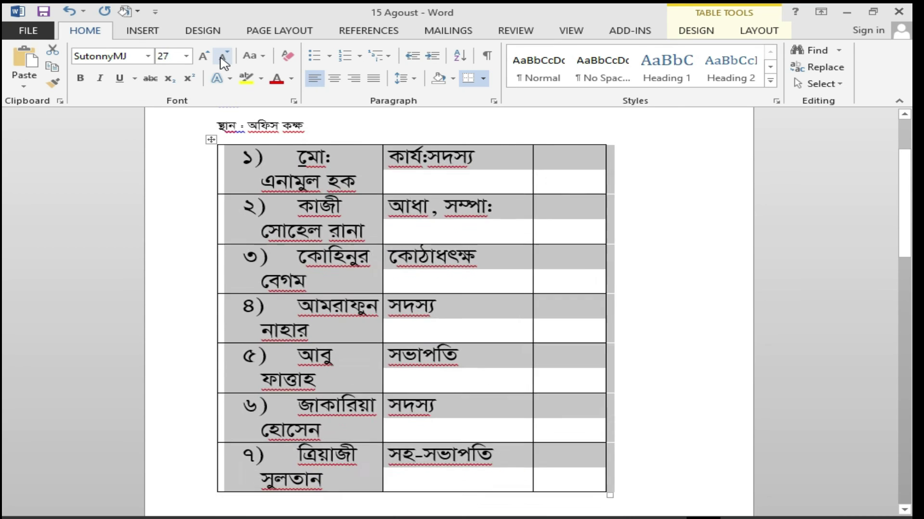
left_click(224, 62)
left_click(224, 62)
left_click(223, 63)
left_click(224, 63)
left_click(223, 63)
left_click(224, 62)
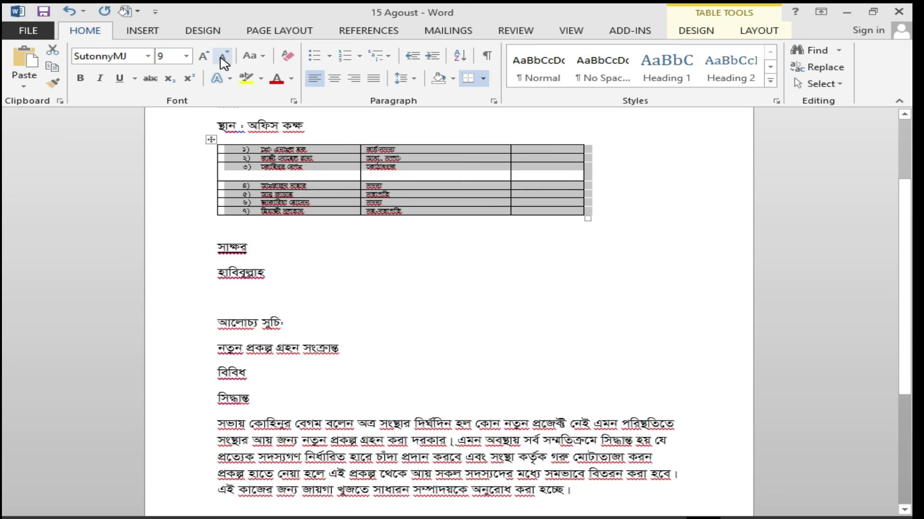
key("ctrl+z")
key("ctrl+z")
key("ctrl+z")
key("ctrl+bracketright")
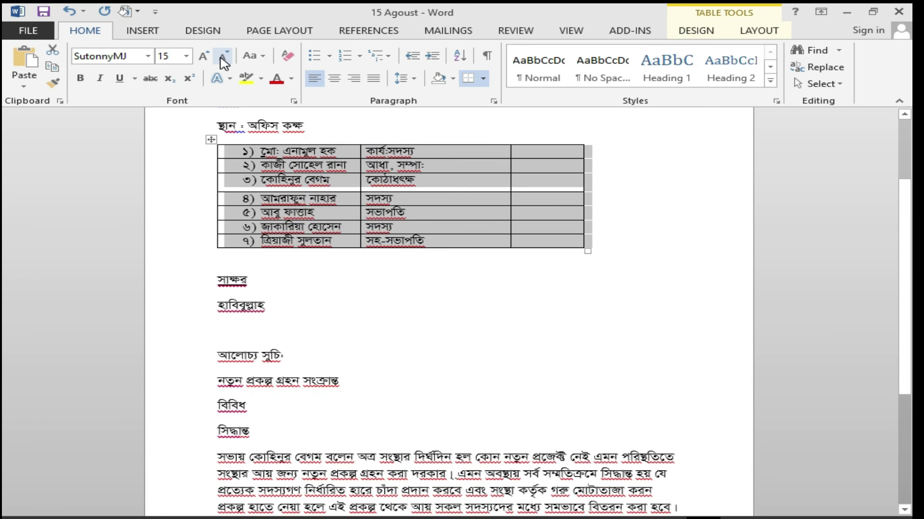
key("ctrl+bracketright")
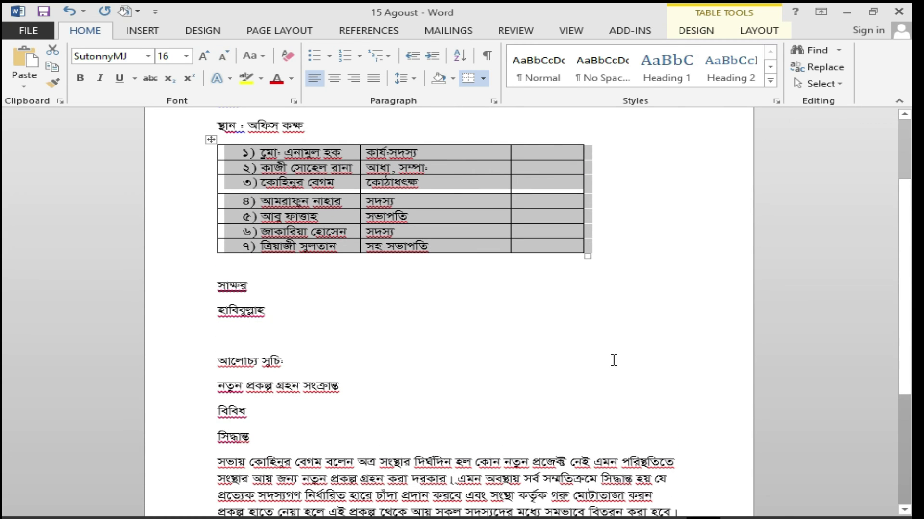
scroll(613, 357, "up", 1, "ctrl")
scroll(552, 289, "up", 5)
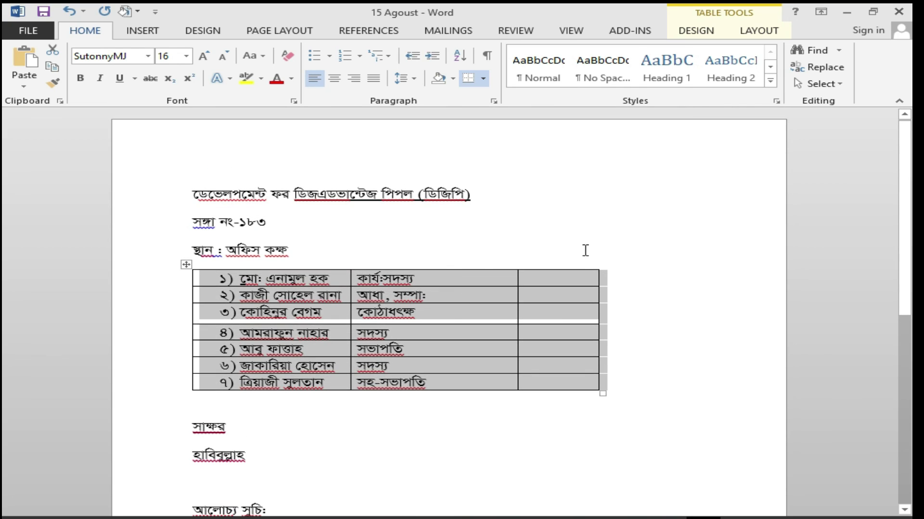
Step: Deselect the attendee table and drag its bottom-right corner to widen it toward the right margin, undoing one bad resize
left_click(578, 224)
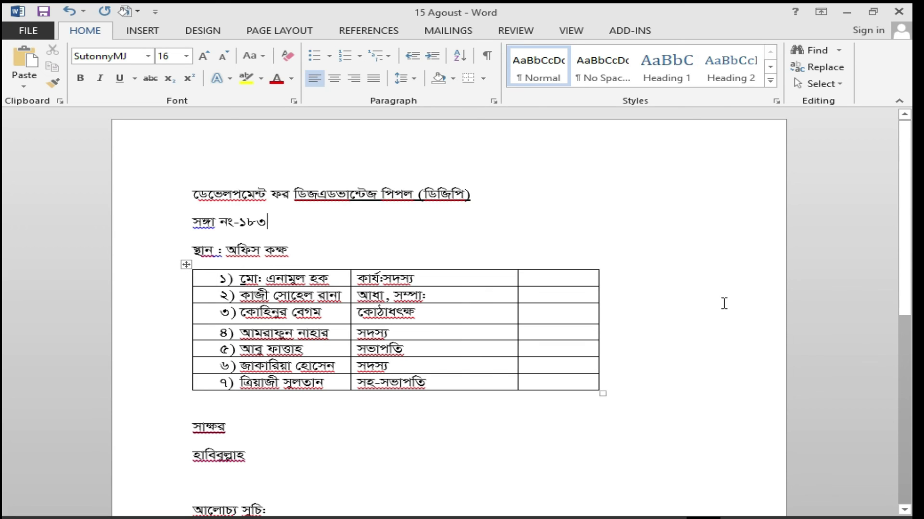
left_click(602, 396)
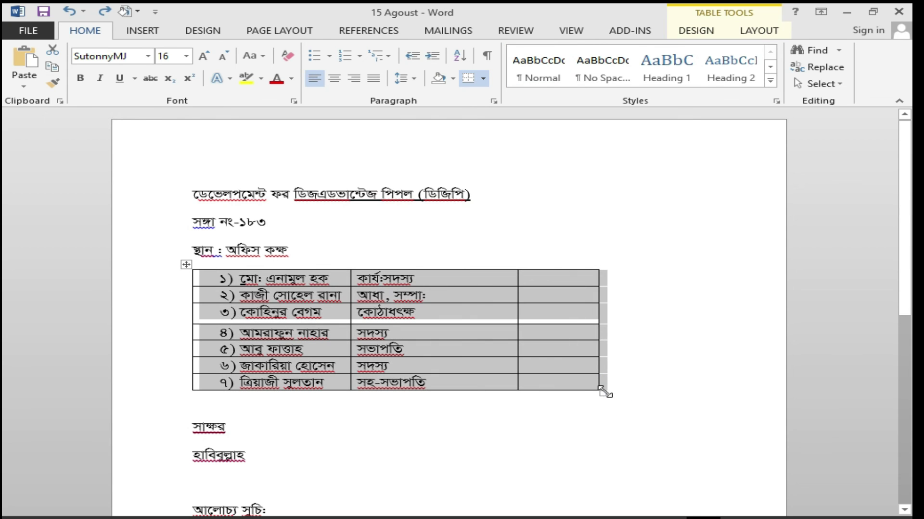
left_click(601, 393)
left_click(599, 393)
mouse_move(602, 394)
left_mouse_down()
mouse_move(561, 325)
mouse_move(575, 375)
left_mouse_up()
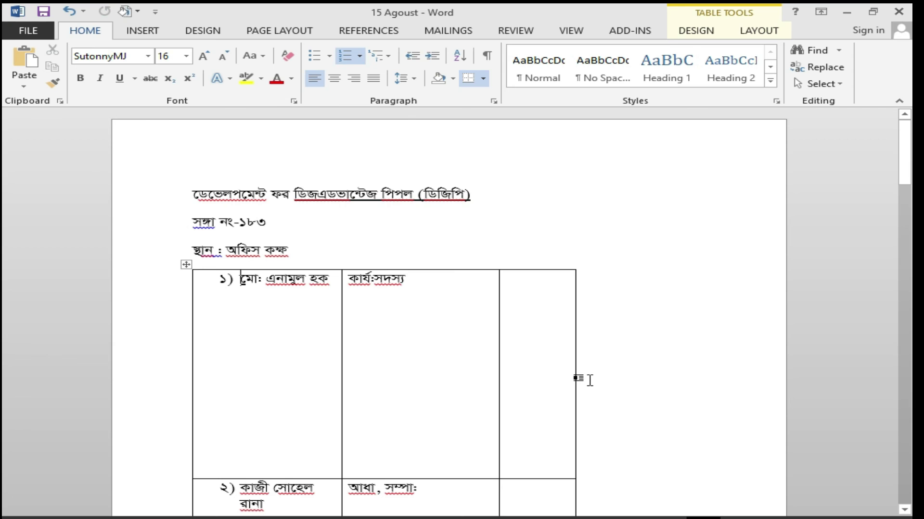
key("ctrl+z")
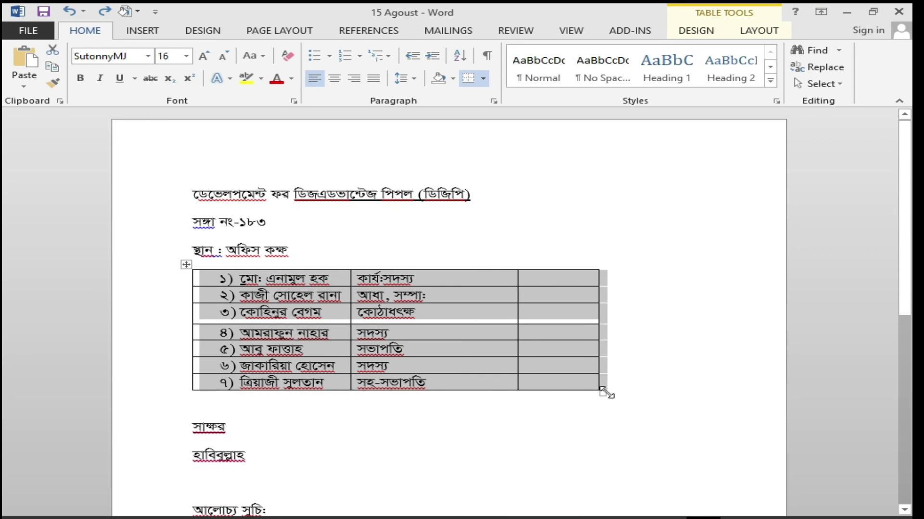
mouse_move(602, 396)
left_mouse_down()
mouse_move(669, 398)
mouse_move(325, 396)
mouse_move(496, 404)
mouse_move(821, 385)
mouse_move(767, 389)
mouse_move(766, 472)
mouse_move(753, 291)
mouse_move(741, 327)
mouse_move(732, 249)
left_mouse_up()
Step: Add an unnumbered empty line after the first attendee's name in the first cell
scroll(728, 247, "up", 3)
scroll(728, 247, "up", 1)
scroll(578, 269, "up", 1)
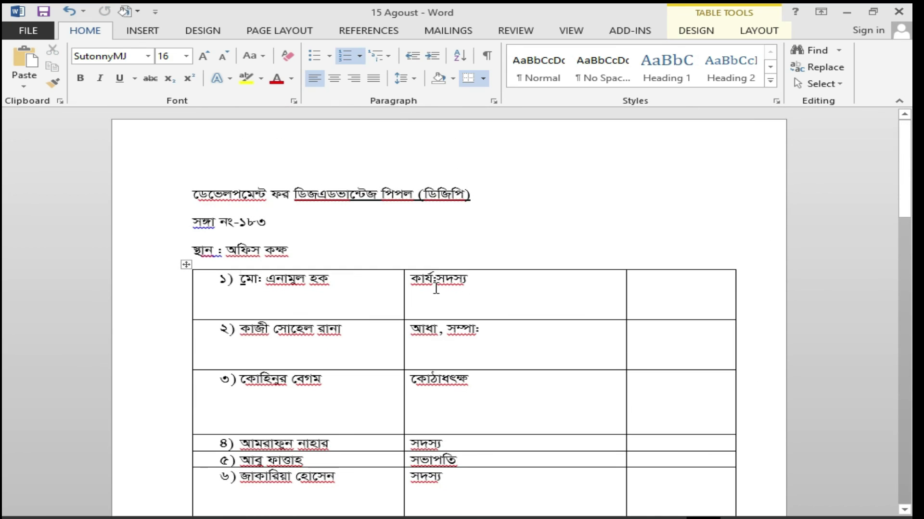
left_click(360, 270)
left_click(362, 283)
key("Return")
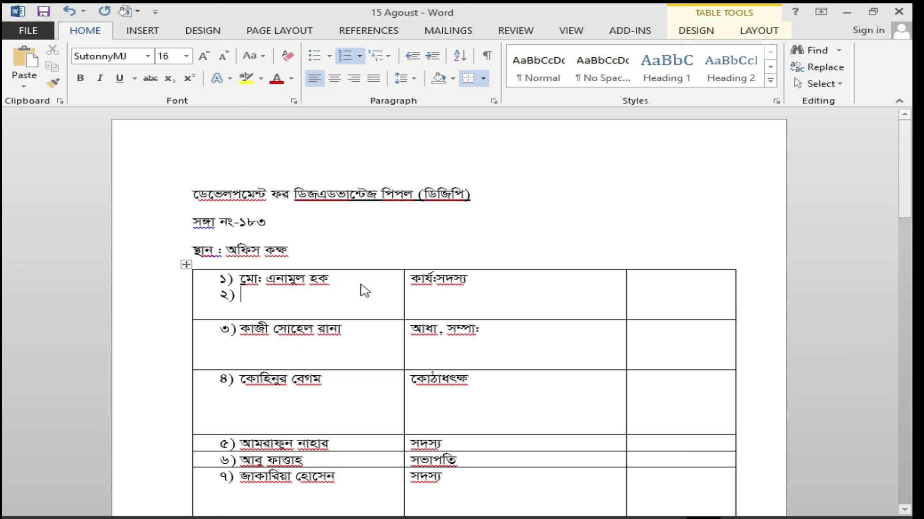
key("BackSpace")
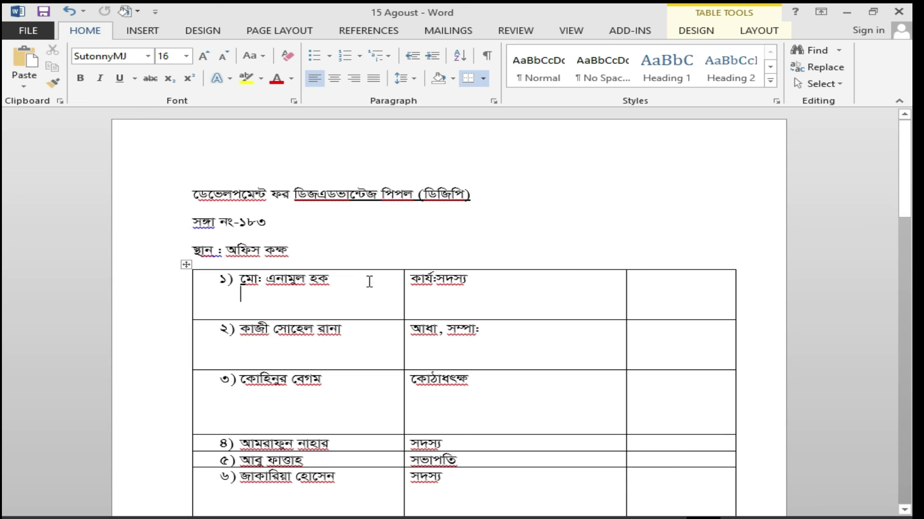
Step: Shrink the rows back to compact height, delete the stray empty line, and bring the right edge inside the margin
scroll(514, 359, "down", 8)
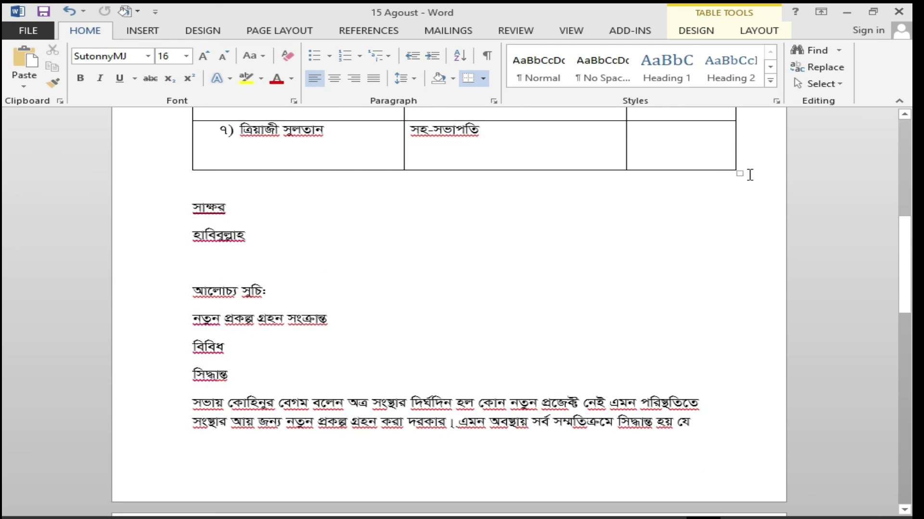
mouse_move(735, 174)
left_mouse_down()
mouse_move(684, 323)
mouse_move(795, 318)
left_mouse_up()
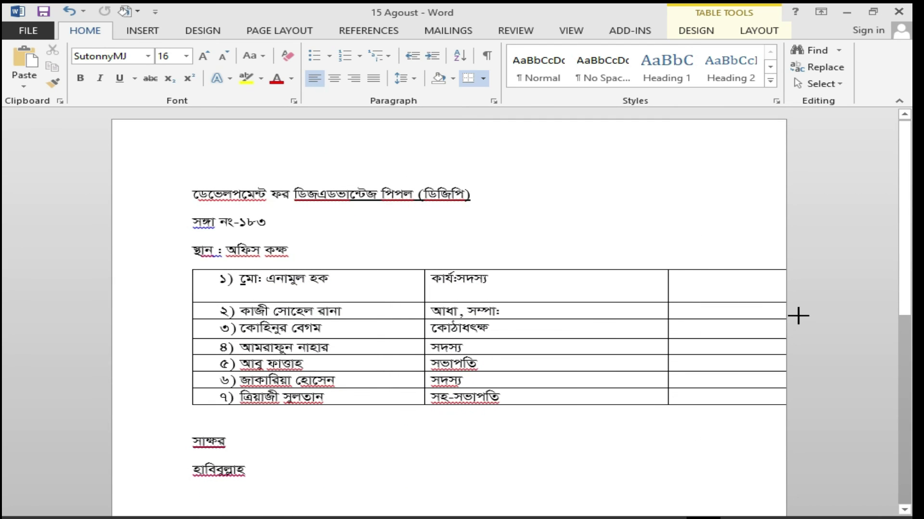
left_click(282, 289)
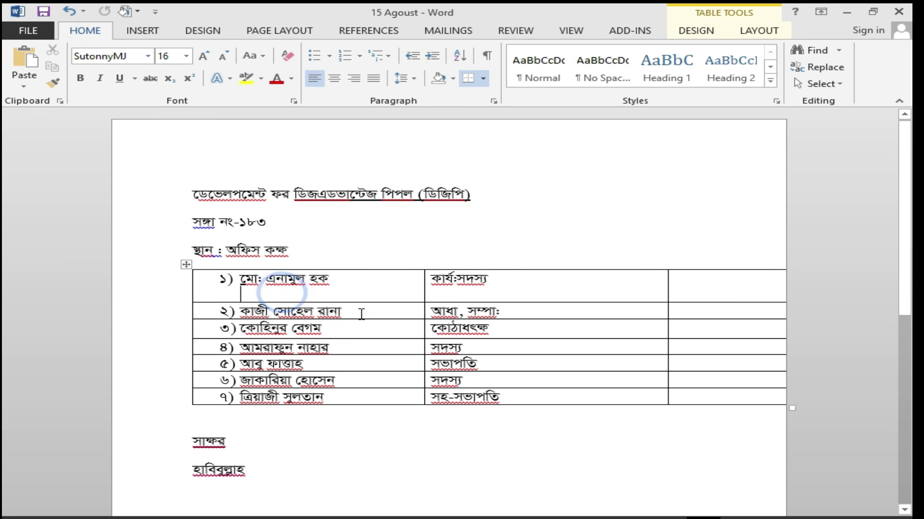
key("ctrl+z")
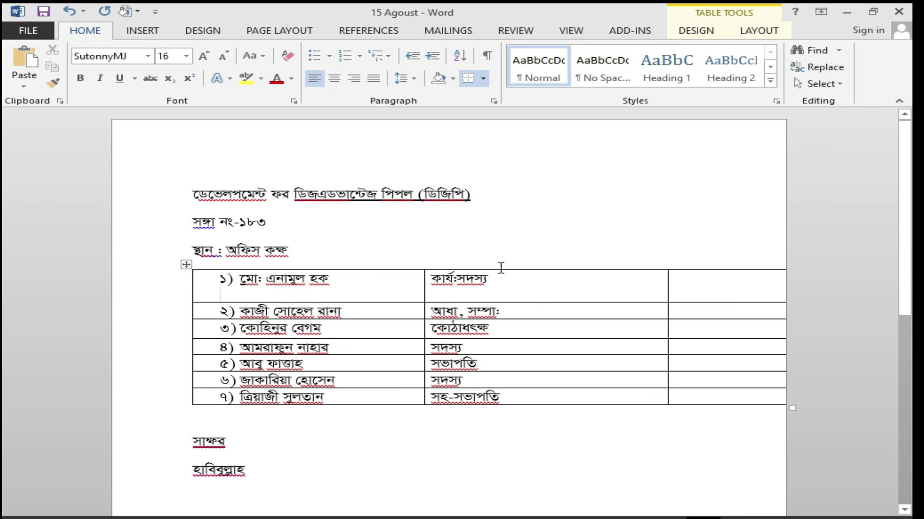
key("BackSpace")
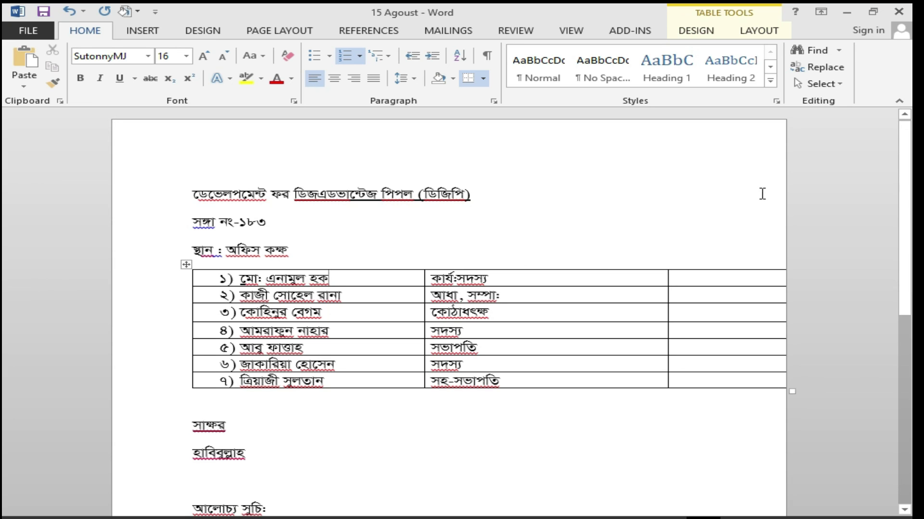
left_click_drag(794, 394, 767, 391)
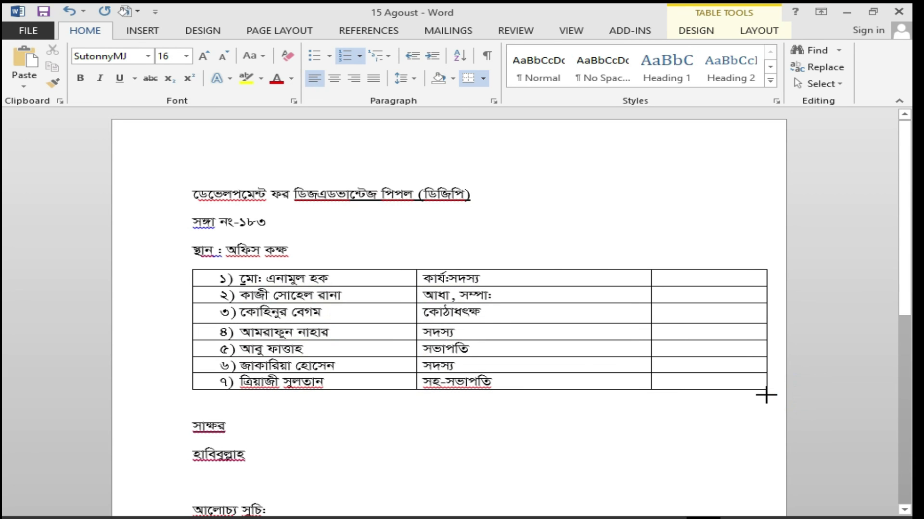
Step: With the caret in the first table cell, review the Table Tools Design and Layout options
left_click(130, 32)
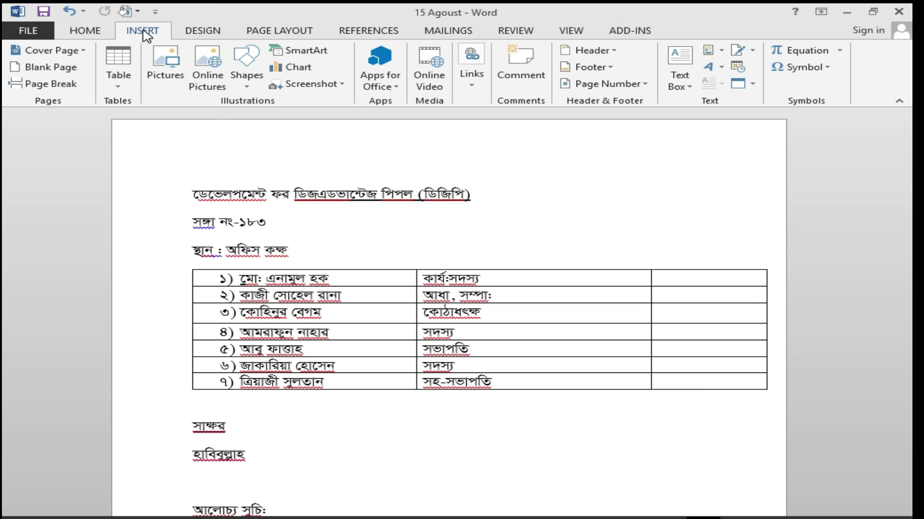
left_click(376, 280)
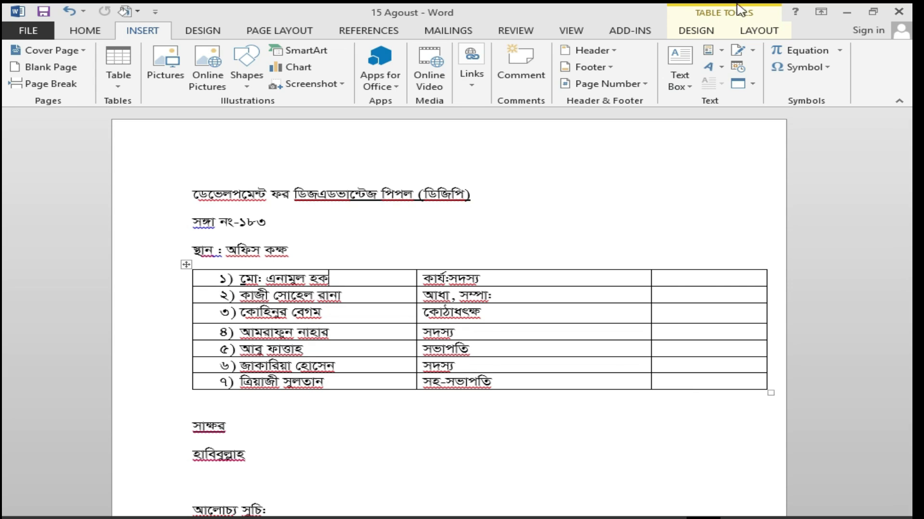
left_click(696, 30)
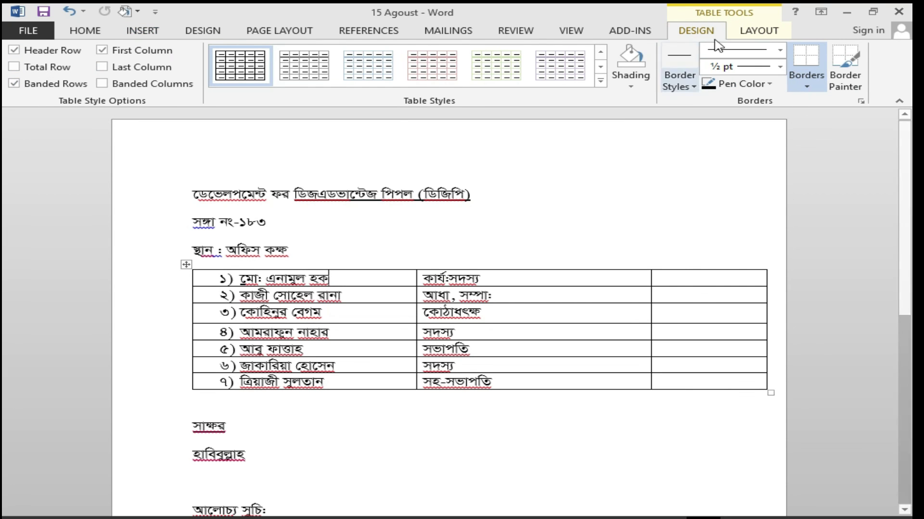
left_click(744, 28)
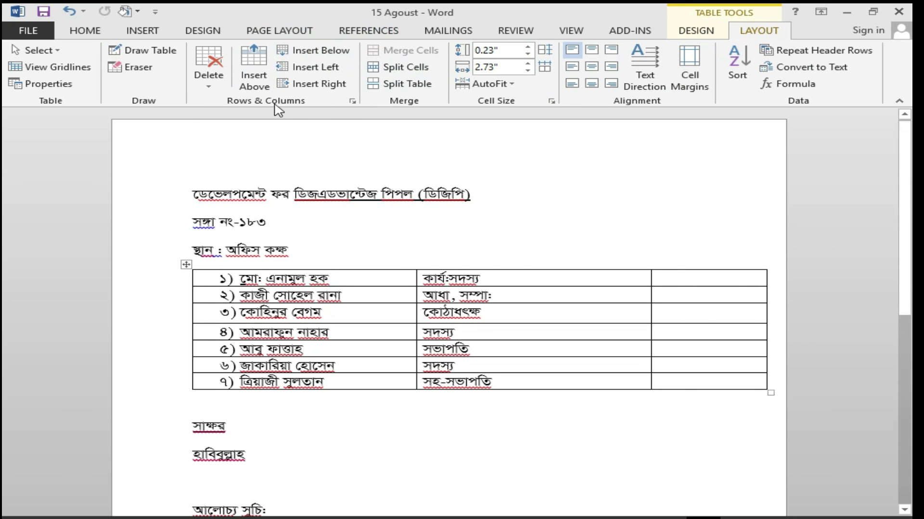
scroll(4, 244, "down", 1)
scroll(887, 392, "down", 9)
scroll(899, 198, "up", 4)
scroll(828, 180, "up", 6)
left_click(372, 278)
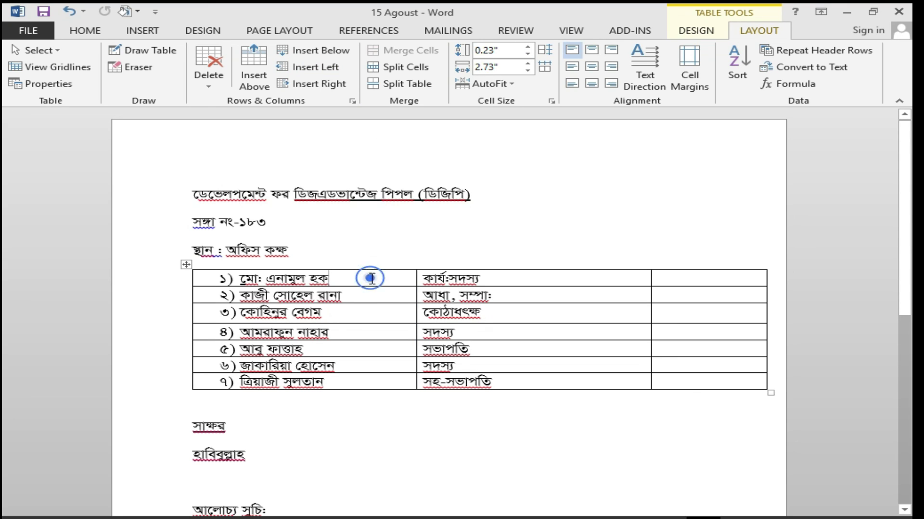